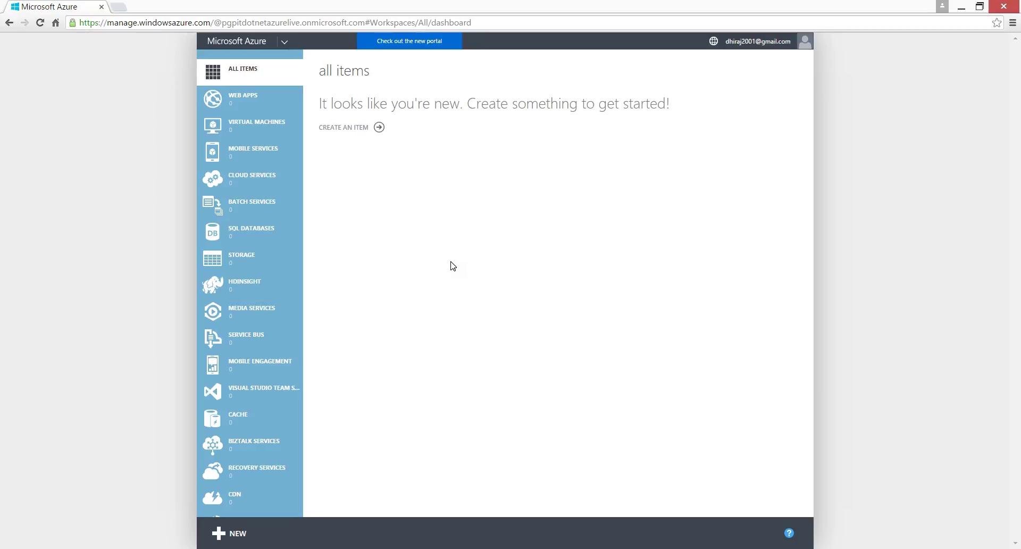
# Step: Open the list of SQL databases in the Azure portal
pyautogui.click(230, 236)
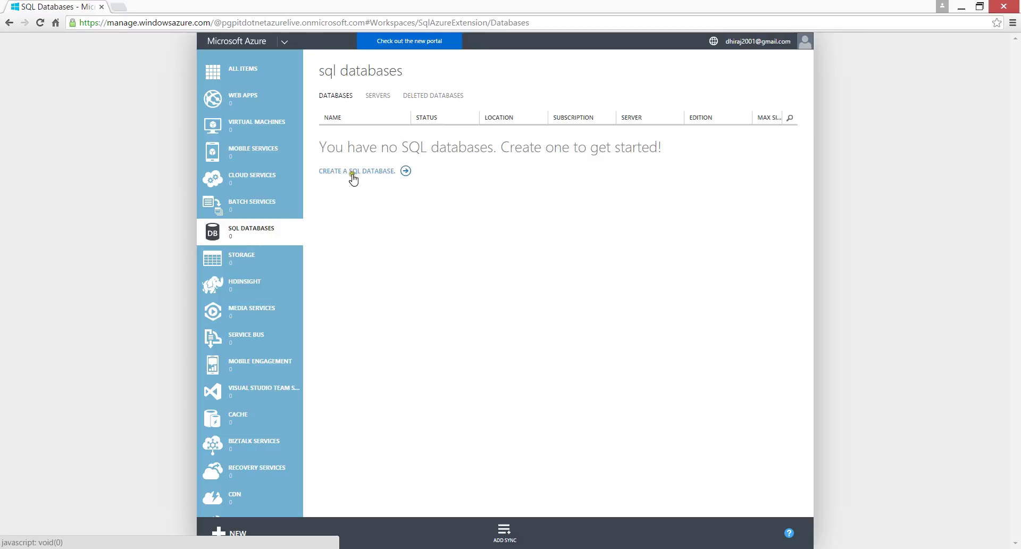
pyautogui.click(374, 172)
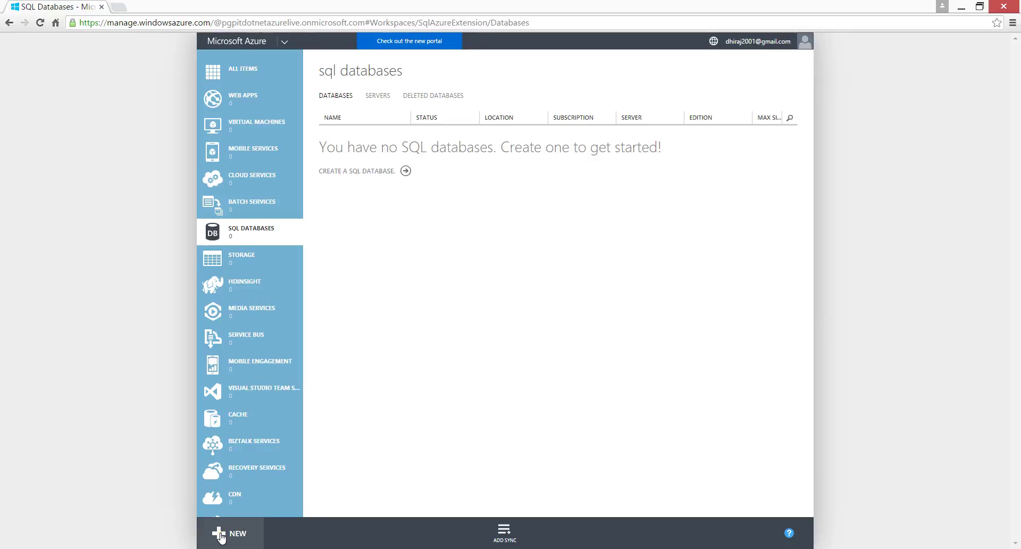
pyautogui.click(350, 172)
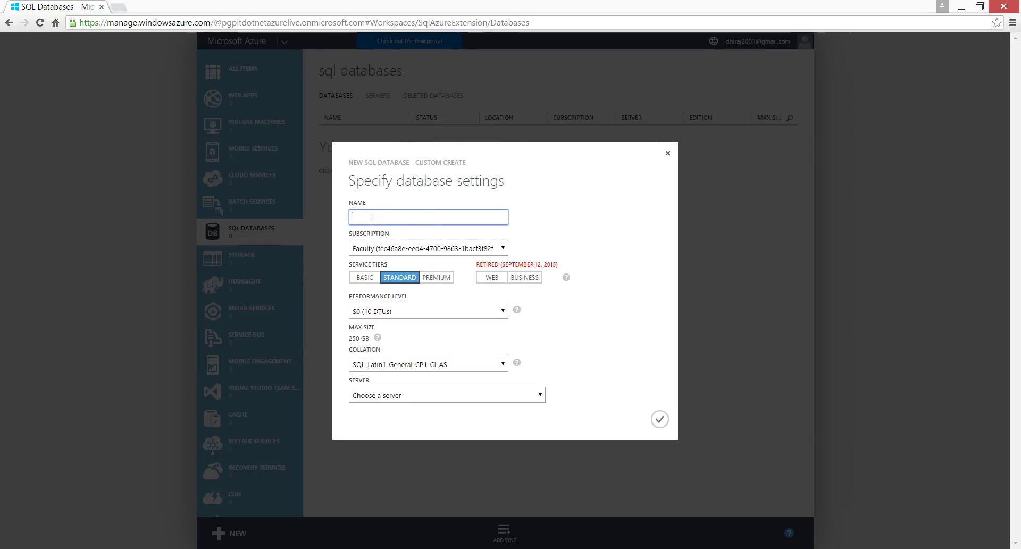
pyautogui.write('Blueyonders')
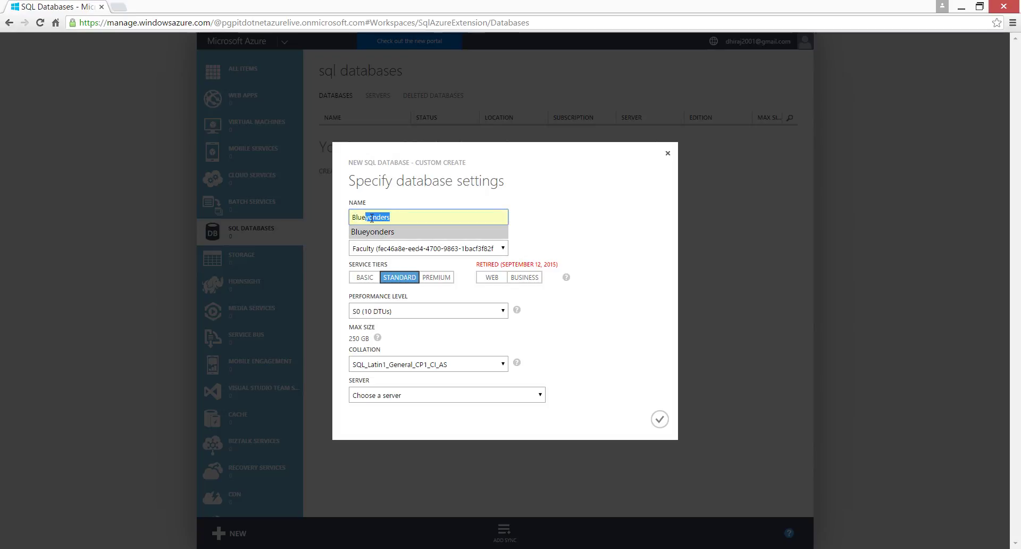
pyautogui.press('Tab')
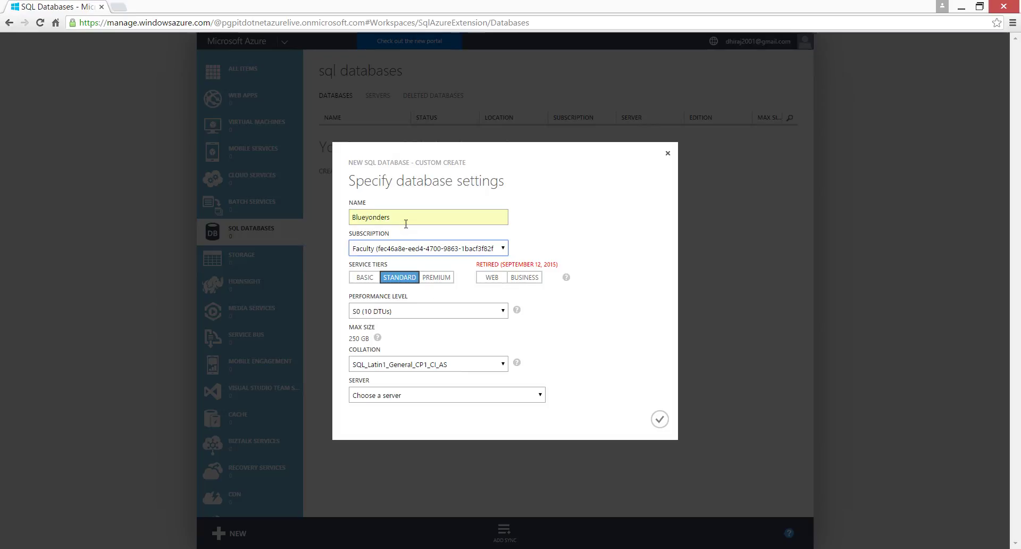
pyautogui.click(376, 395)
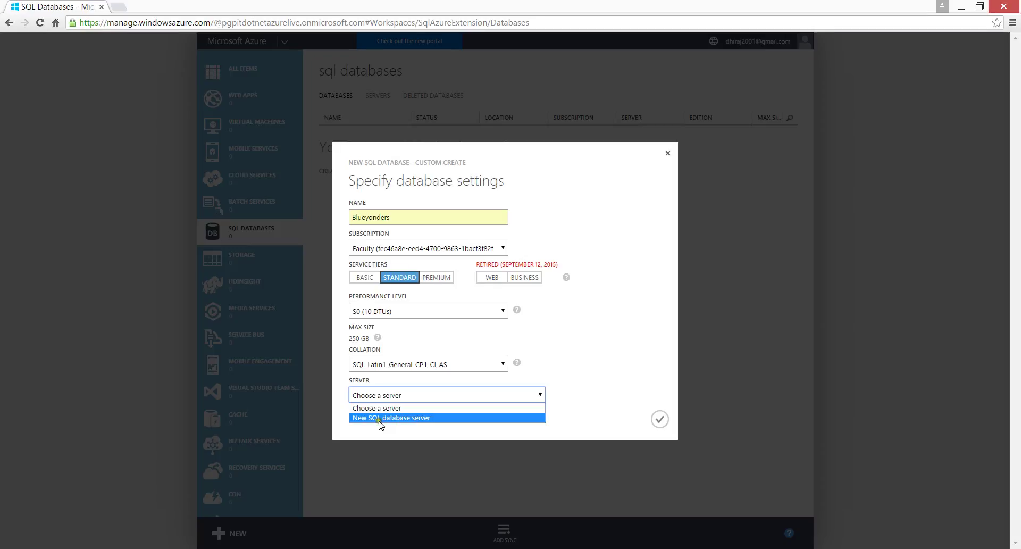
pyautogui.click(393, 418)
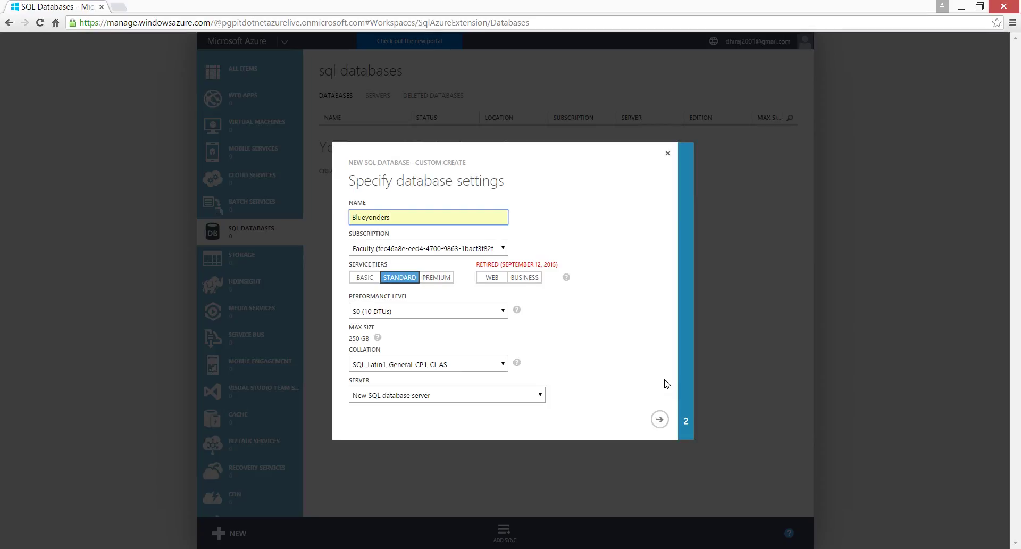
pyautogui.click(668, 153)
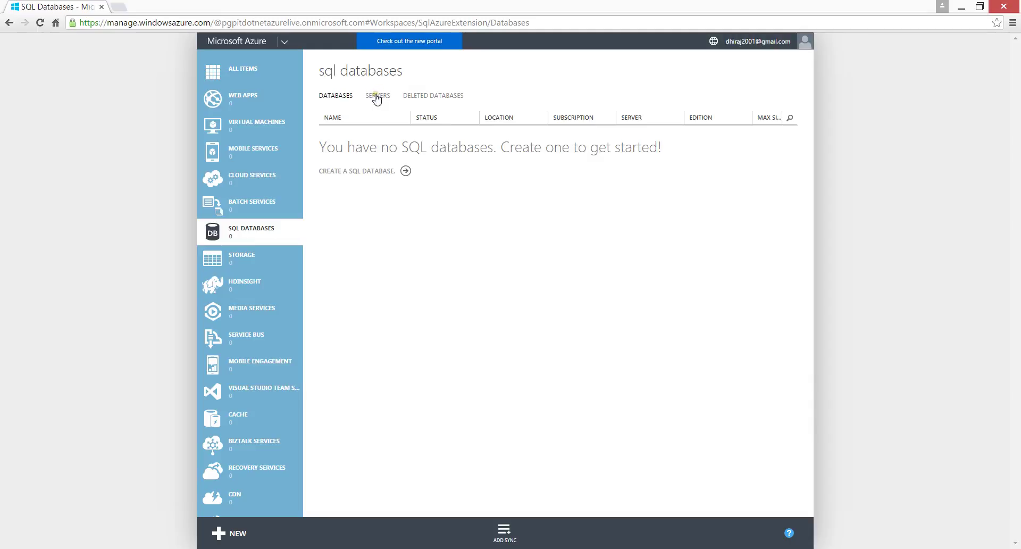
pyautogui.click(377, 98)
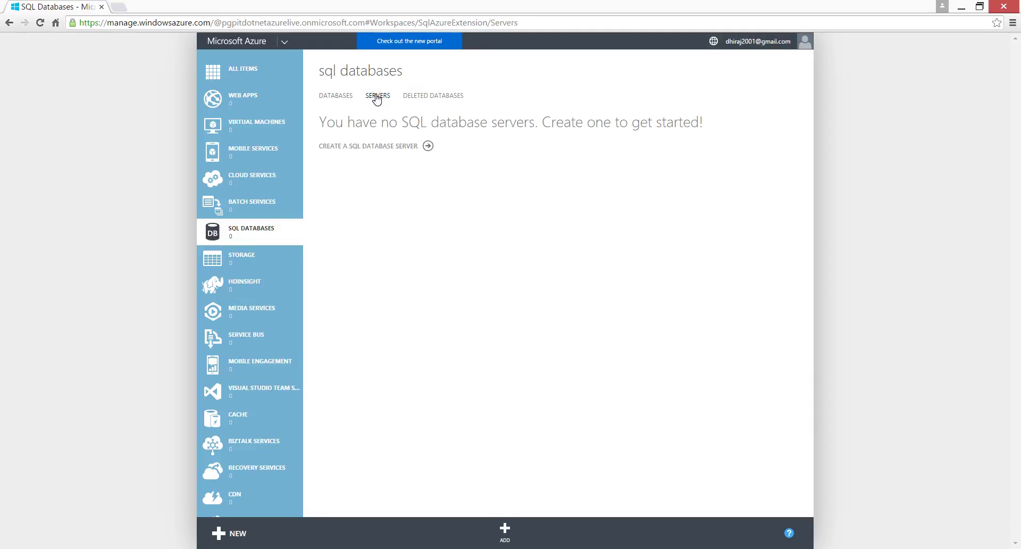
pyautogui.click(384, 148)
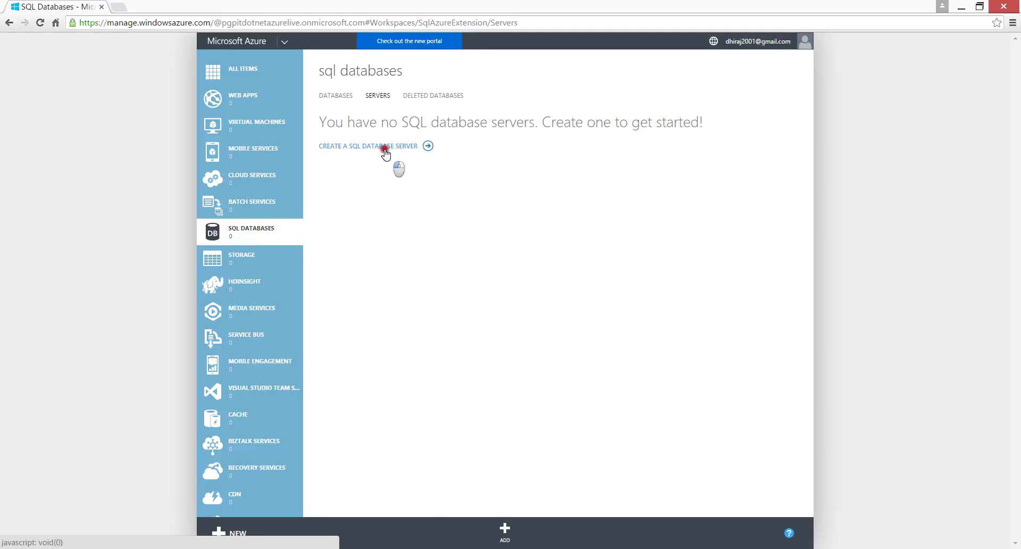
pyautogui.click(395, 213)
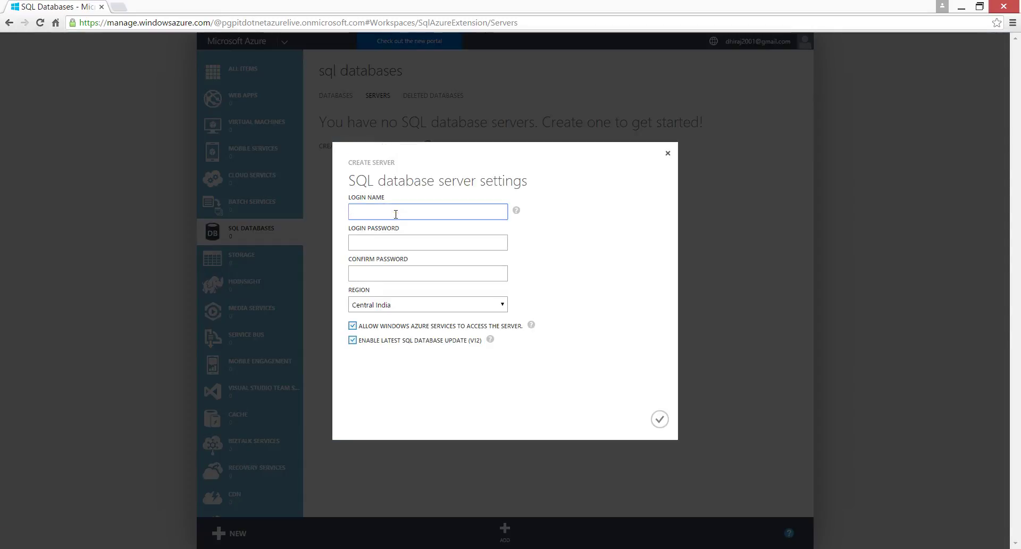
pyautogui.click(378, 197)
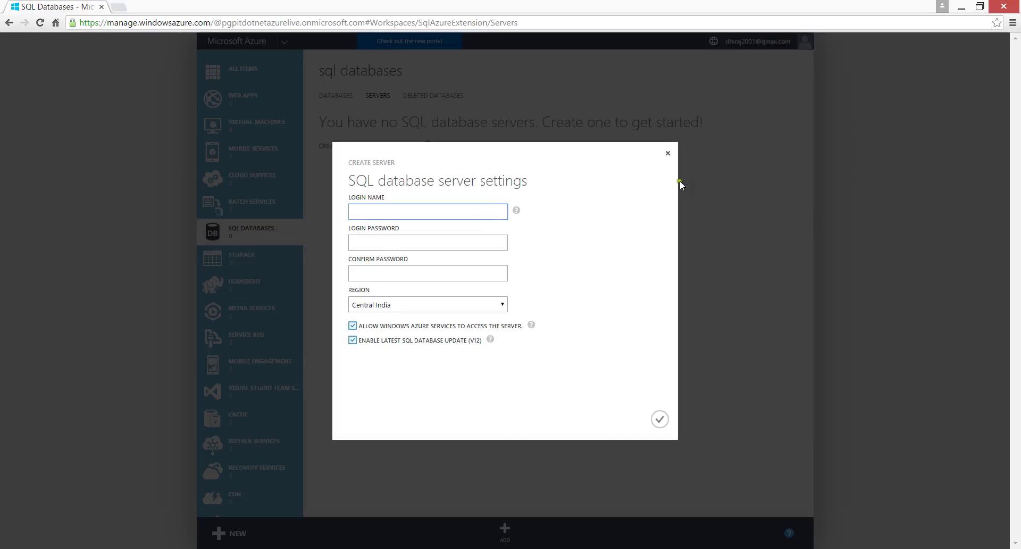
pyautogui.click(668, 154)
pyautogui.click(323, 97)
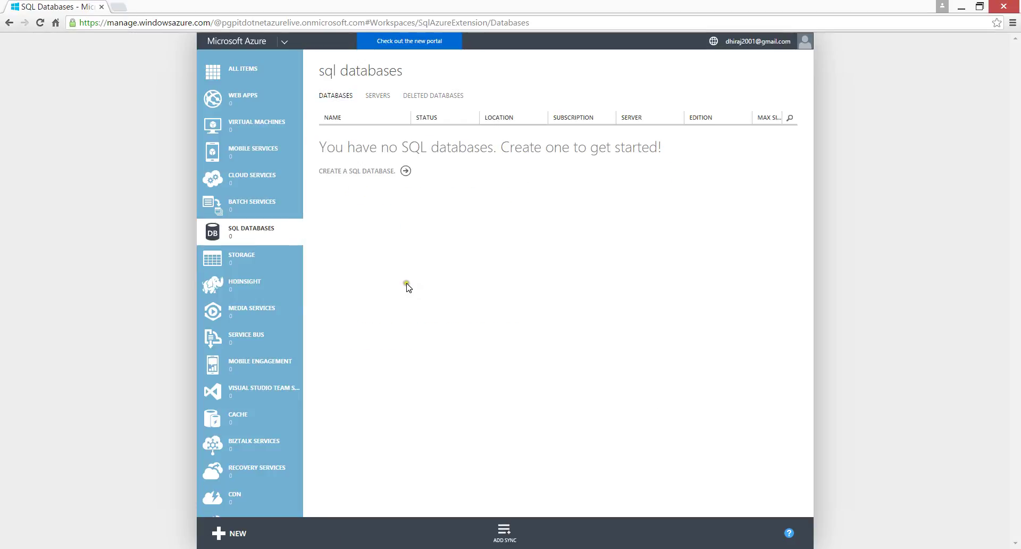
# Step: Start a new SQL database named Blueyonders on a new SQL database server and proceed to the server settings
pyautogui.click(362, 175)
pyautogui.click(379, 215)
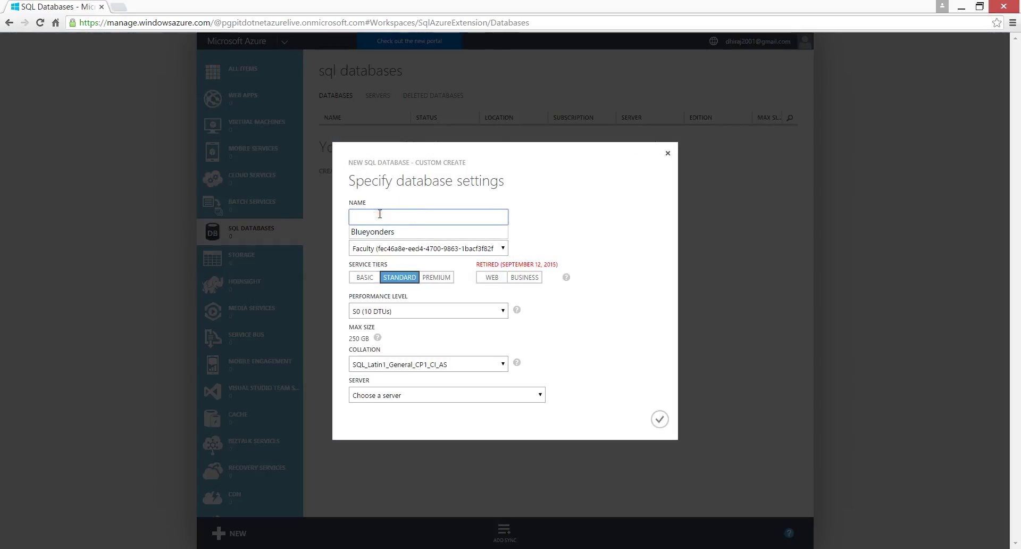
pyautogui.write('Blue')
pyautogui.click(371, 231)
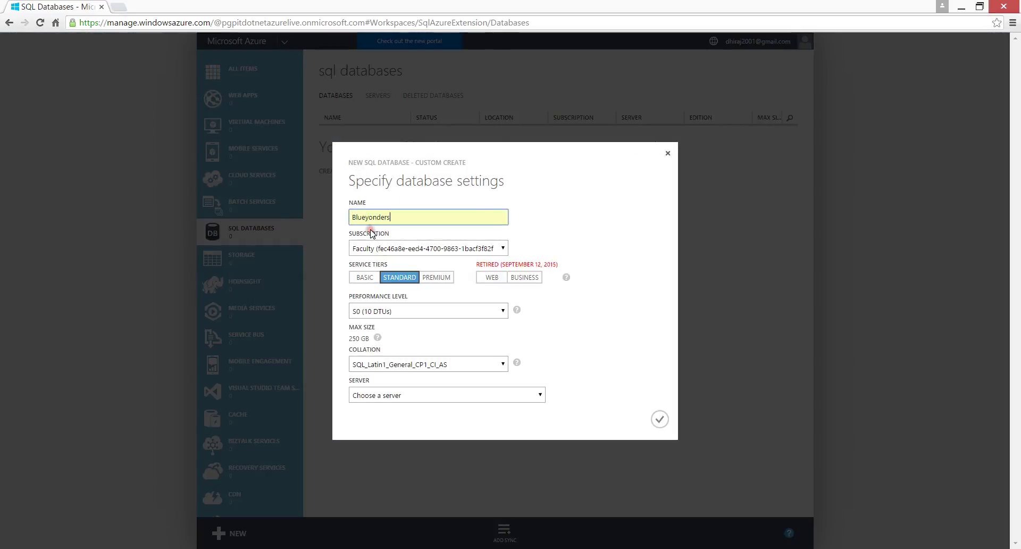
pyautogui.click(387, 396)
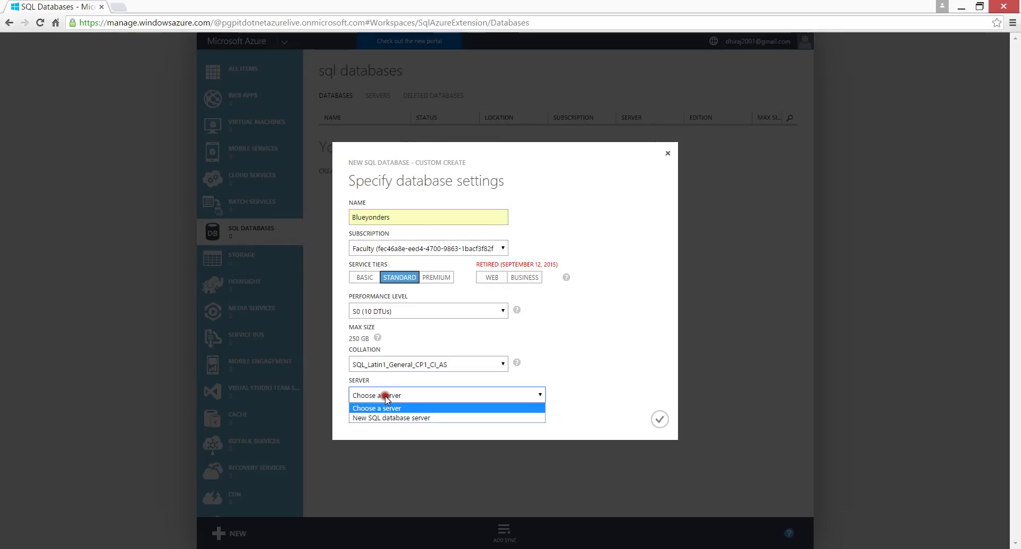
pyautogui.click(365, 417)
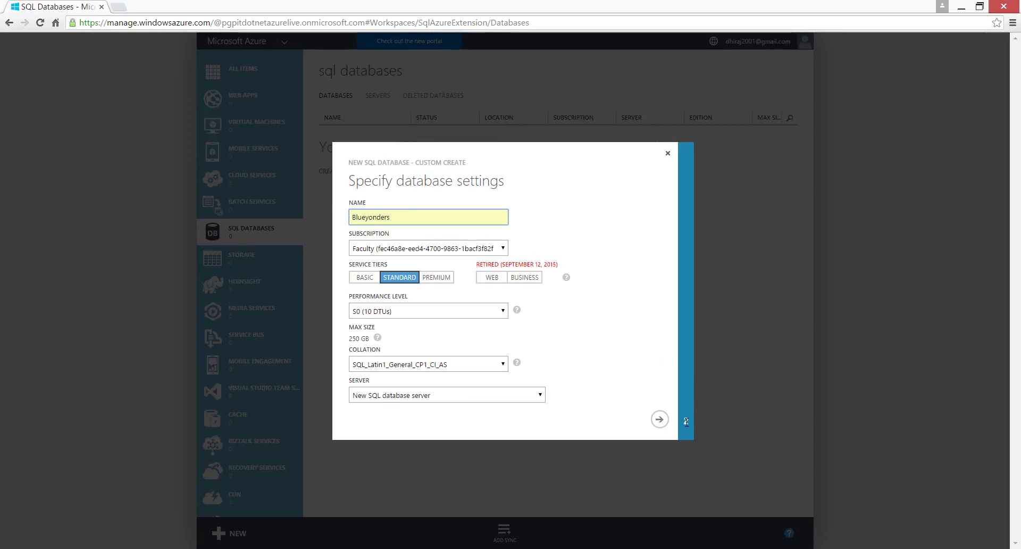
pyautogui.click(662, 419)
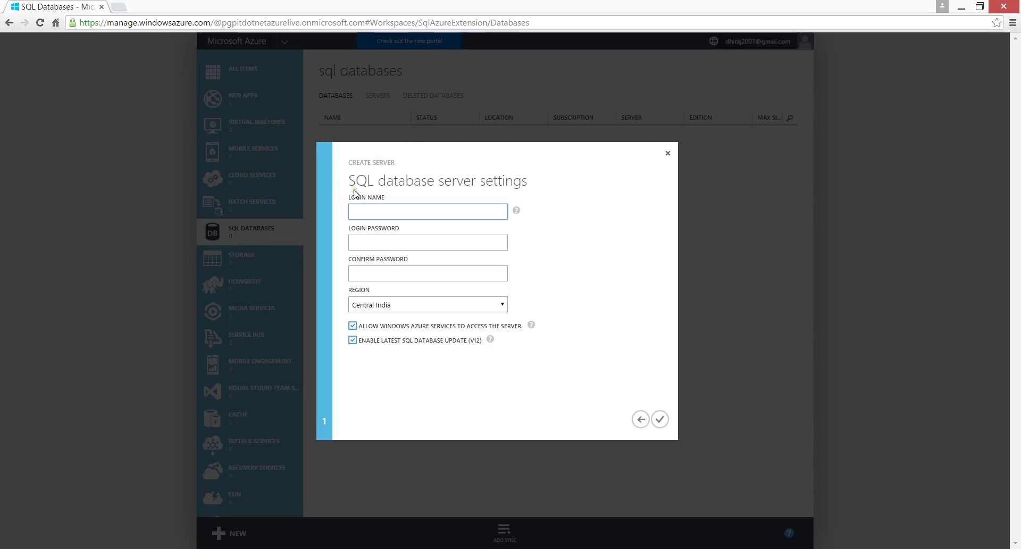
# Step: Enter the server's login name and the login password with its confirmation, create the database, and dismiss the offer to save the password
pyautogui.click(369, 213)
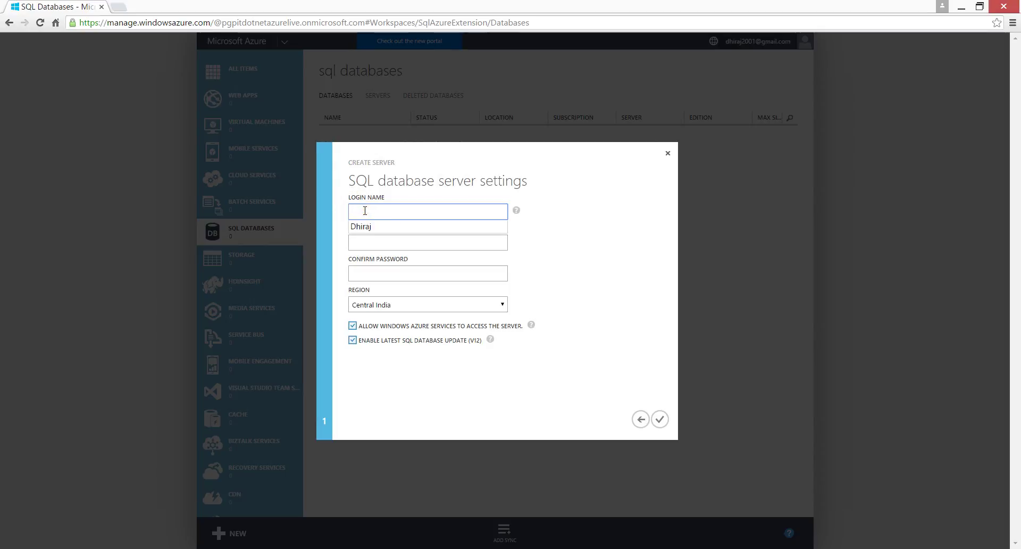
pyautogui.click(363, 228)
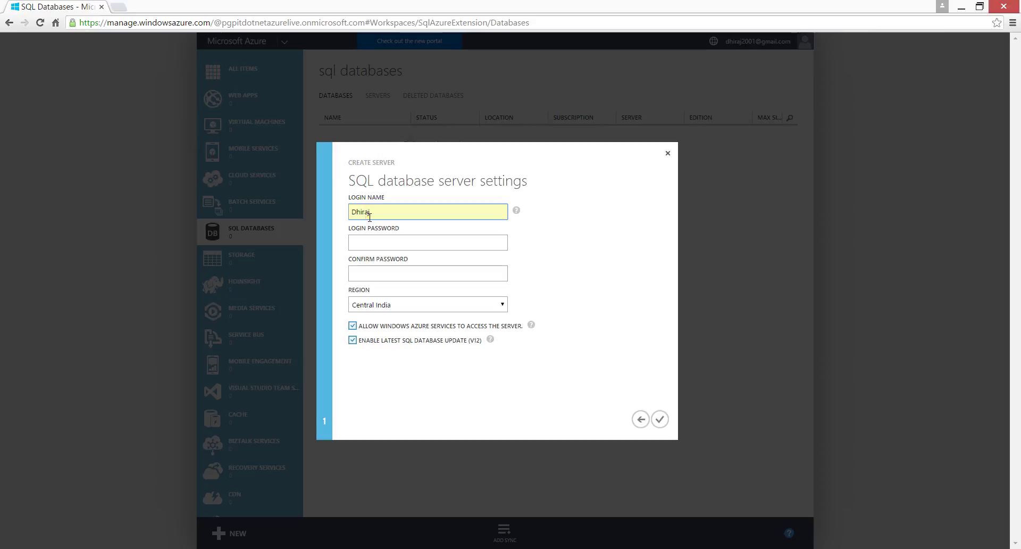
pyautogui.click(365, 245)
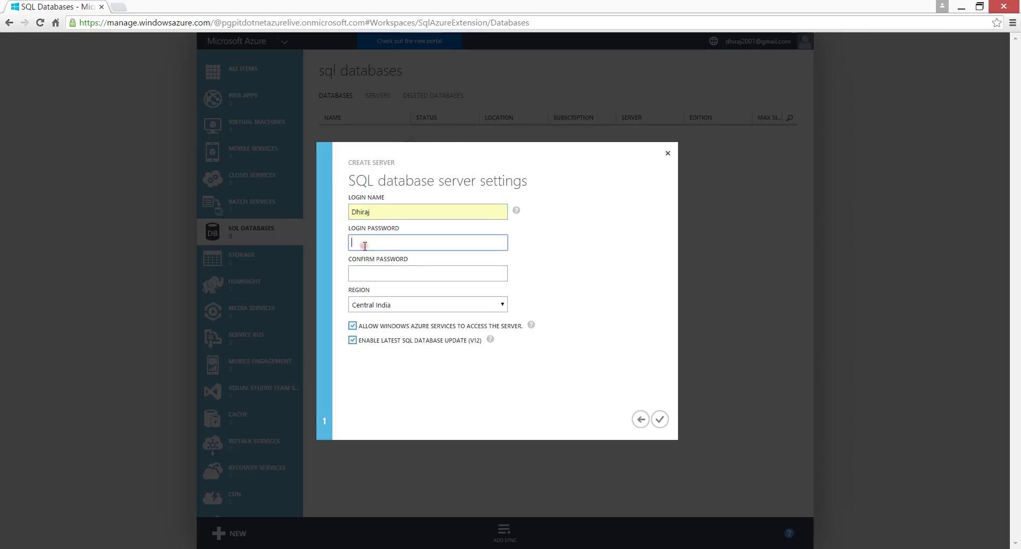
pyautogui.write('••••••••••')
pyautogui.press('Tab')
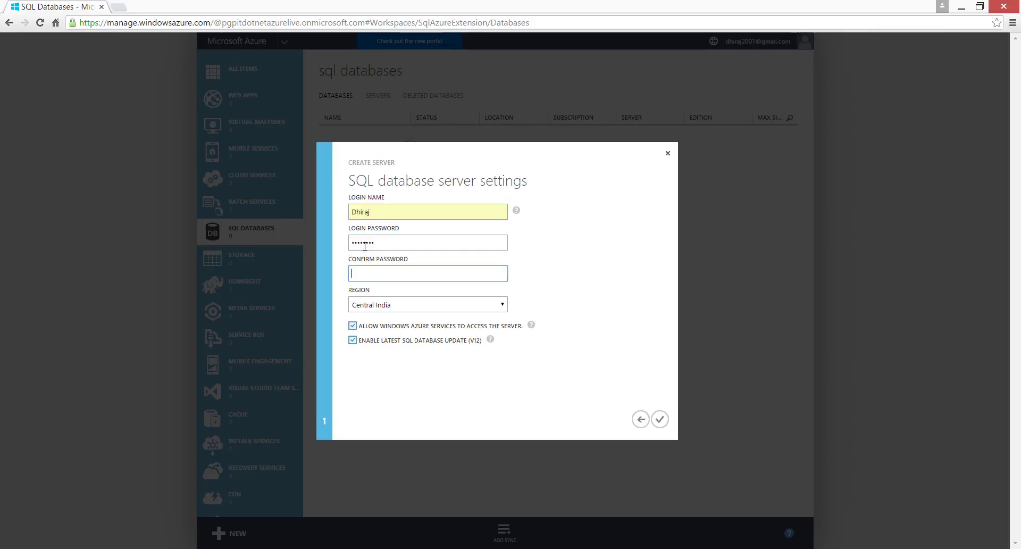
pyautogui.write('••••••••')
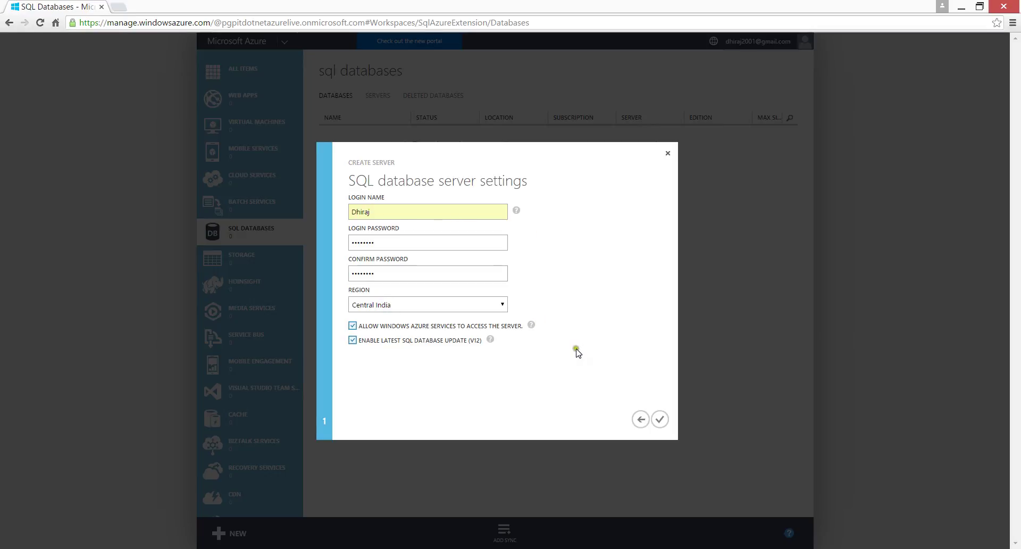
pyautogui.click(661, 420)
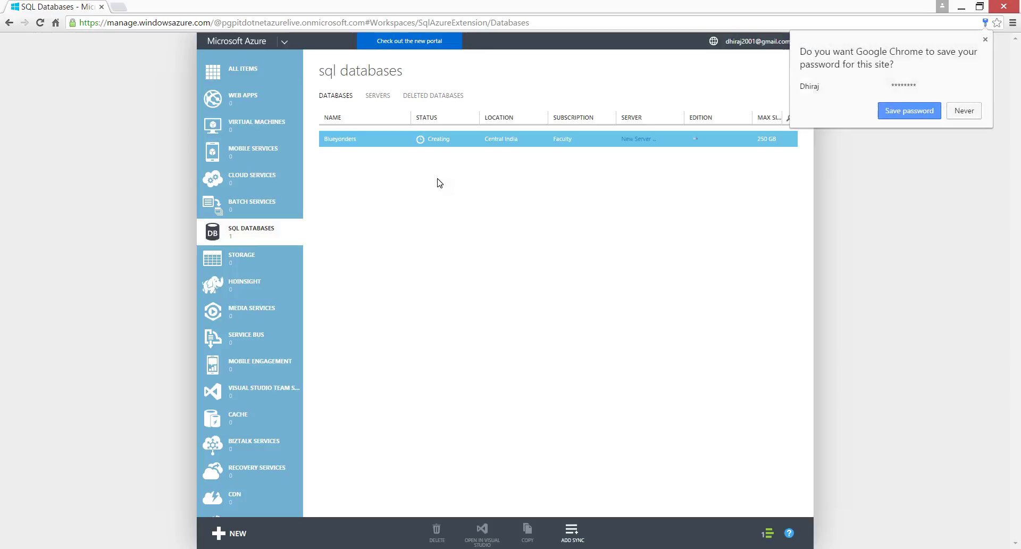
pyautogui.click(555, 216)
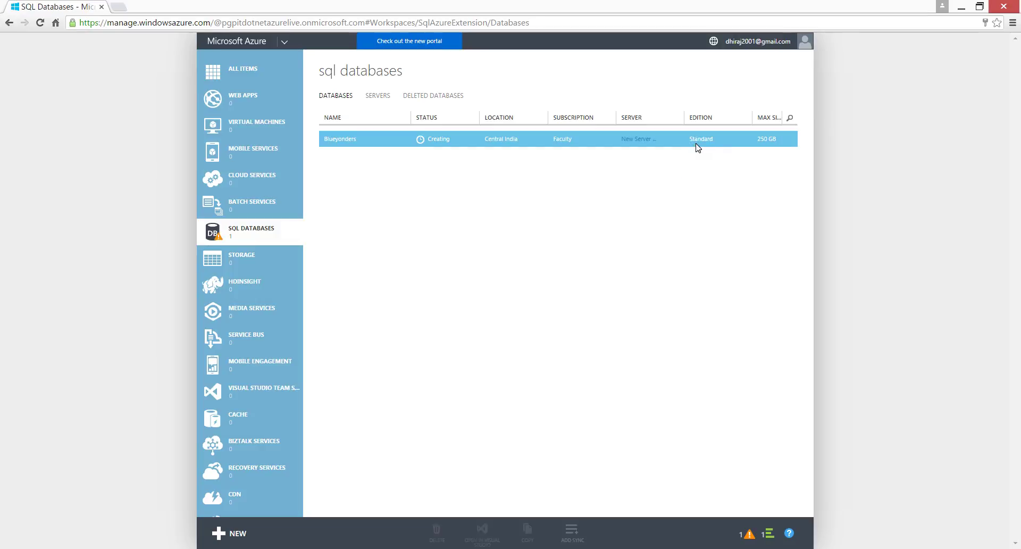
# Step: Review the database creation notification, highlight the assigned server name in it, and dismiss it
pyautogui.click(628, 150)
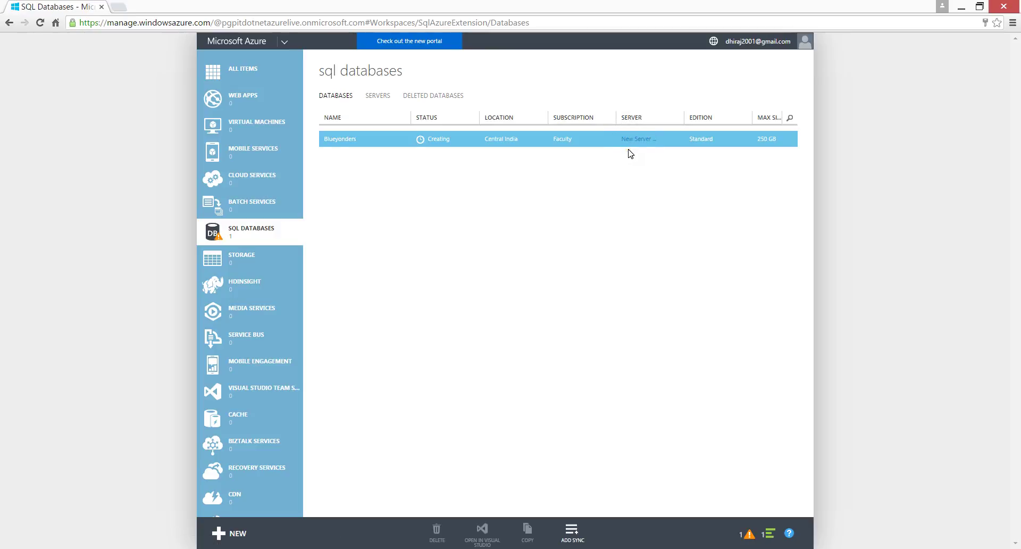
pyautogui.click(769, 533)
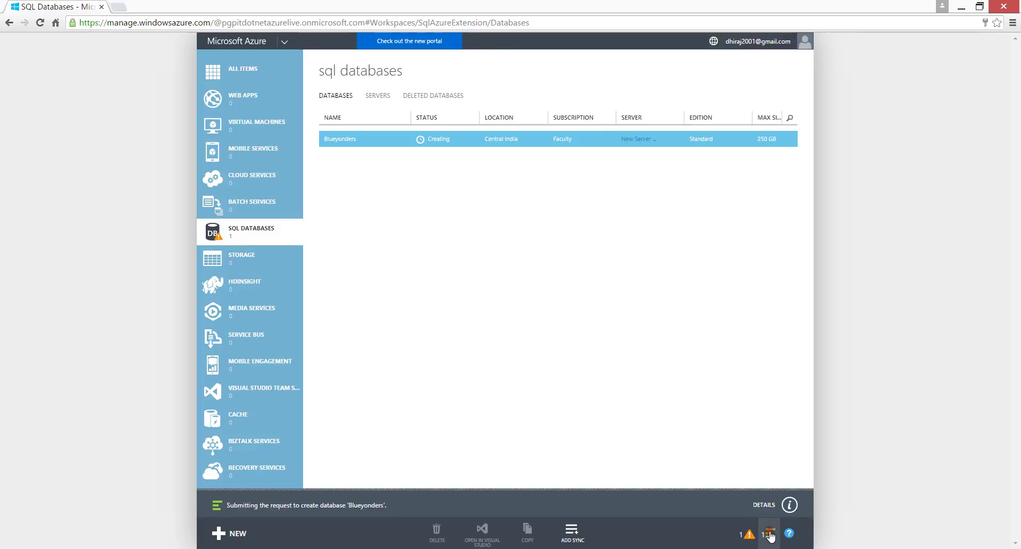
pyautogui.click(745, 509)
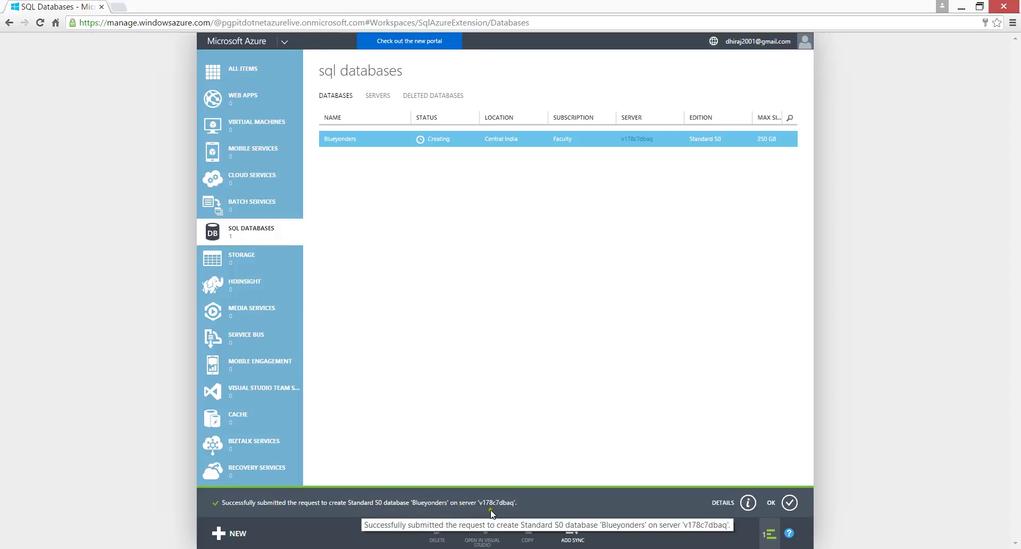
pyautogui.moveTo(479, 501); pyautogui.dragTo(514, 502)
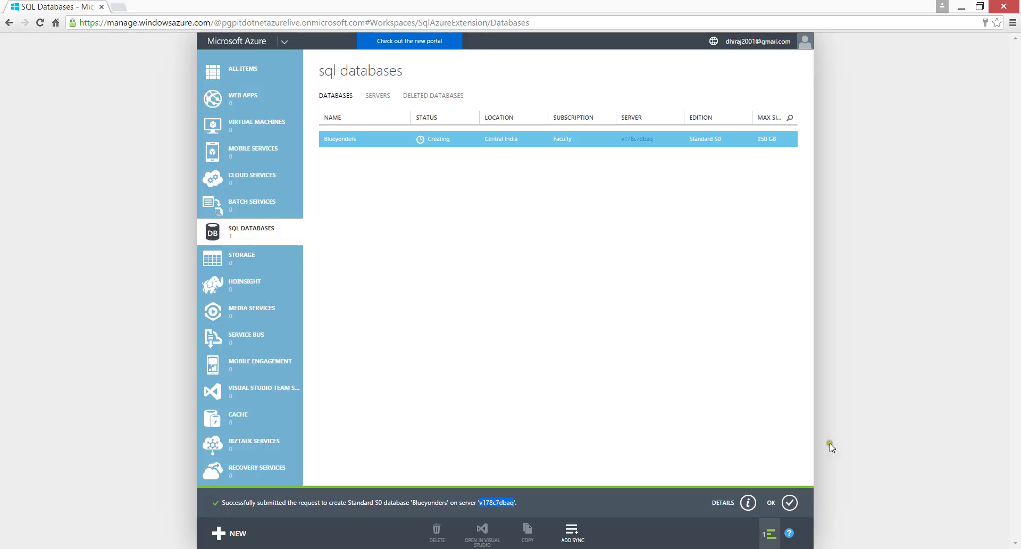
pyautogui.click(783, 502)
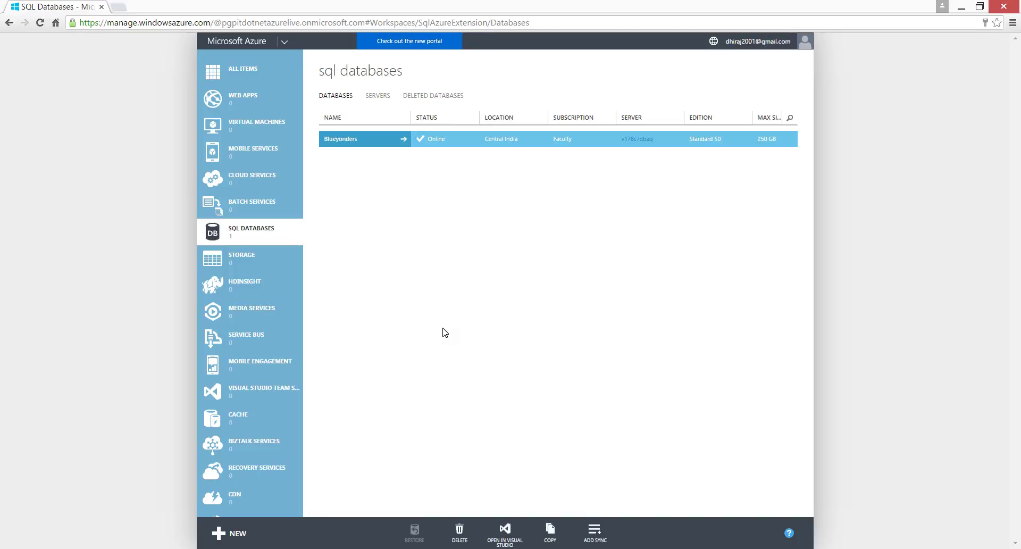
# Step: Open the quick start page of the Blueyonders database
pyautogui.click(448, 137)
pyautogui.click(436, 139)
pyautogui.click(351, 140)
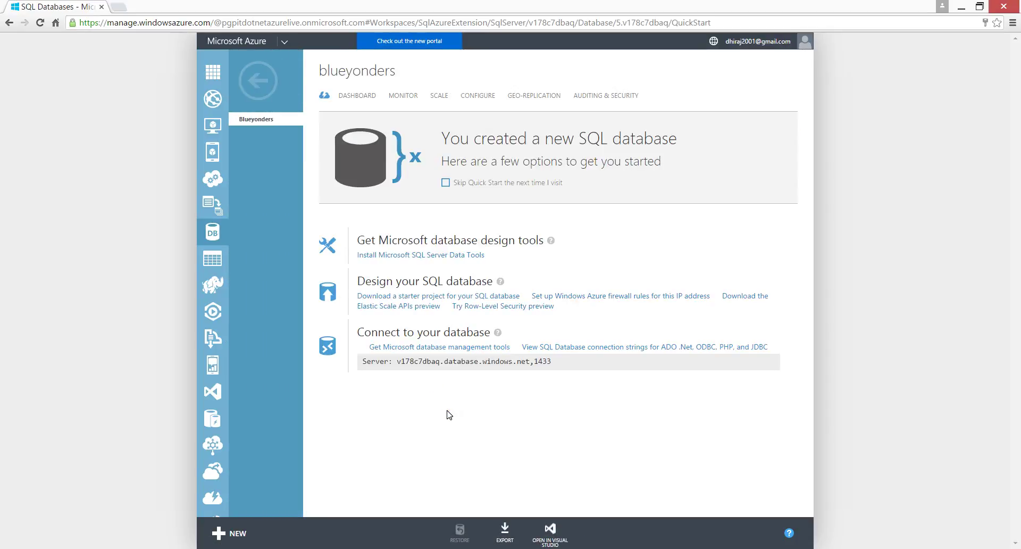
# Step: Copy the server address v178c7dbaq.database.windows.net without its port, and switch to SQL Server Management Studio
pyautogui.click(397, 361)
pyautogui.moveTo(398, 361); pyautogui.dragTo(530, 361)
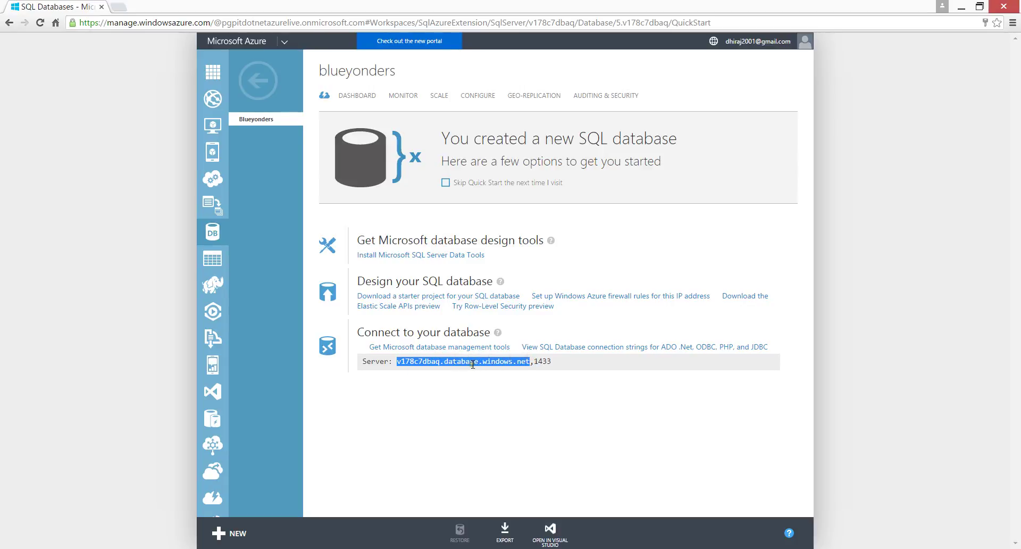
pyautogui.rightClick(472, 364)
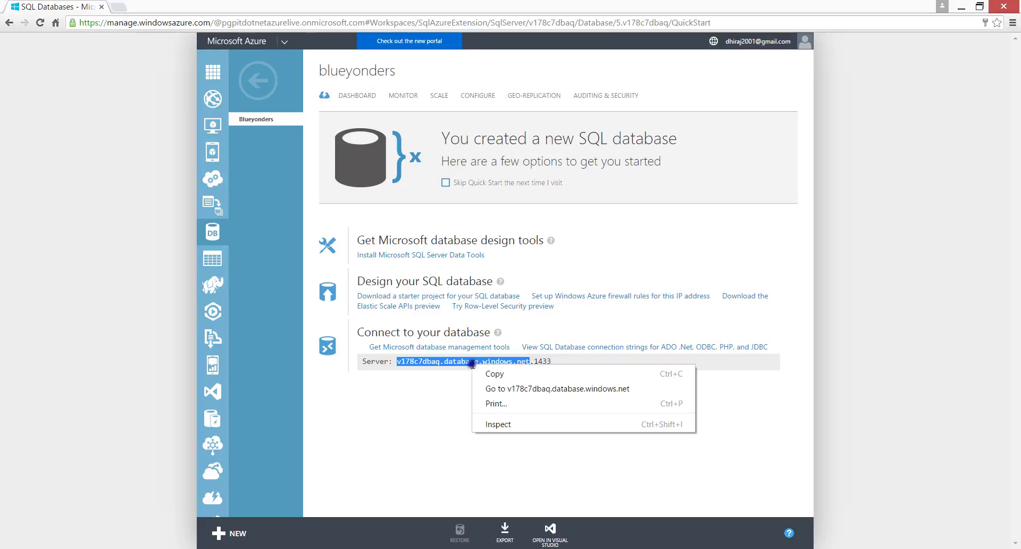
pyautogui.click(494, 374)
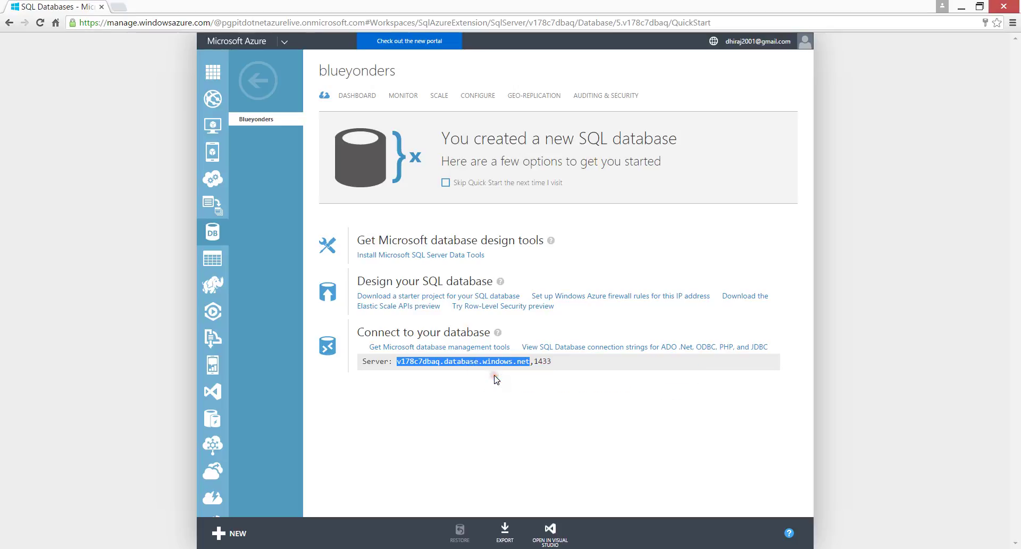
pyautogui.click(447, 378)
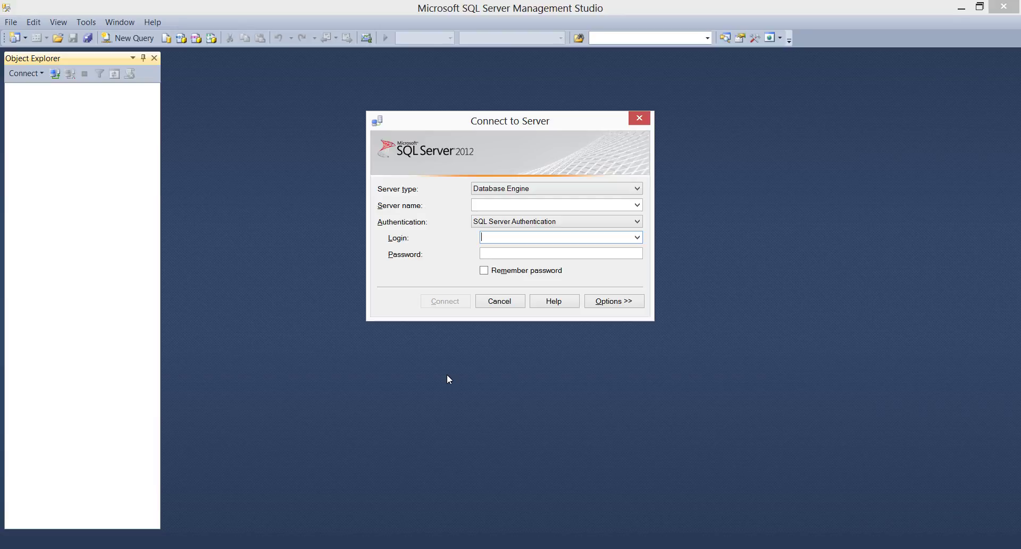
# Step: Fill in the server name v178c7dbaq.database.windows.net, the login name and the login password for the server connection
pyautogui.click(482, 204)
pyautogui.hotkey('ctrl', 'v')
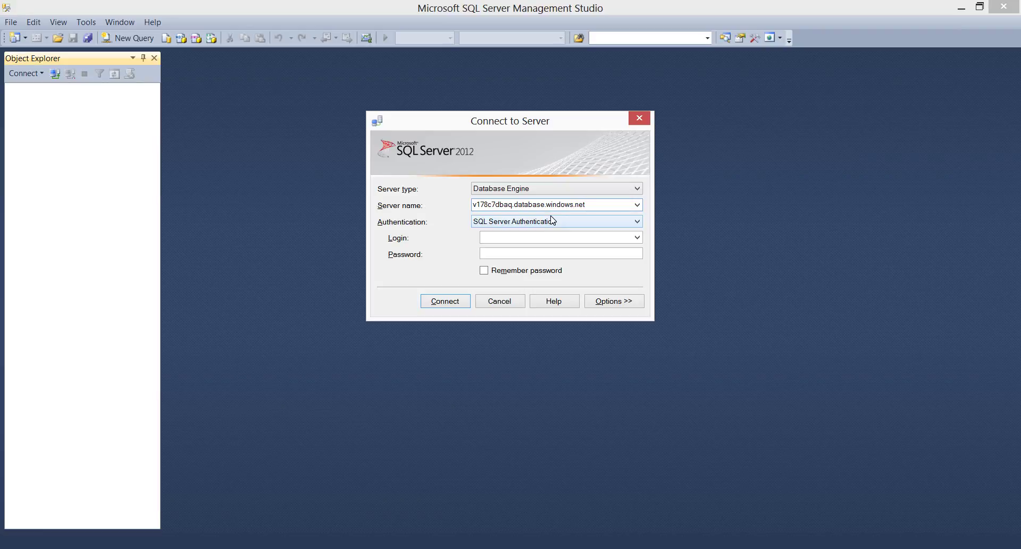
pyautogui.click(491, 239)
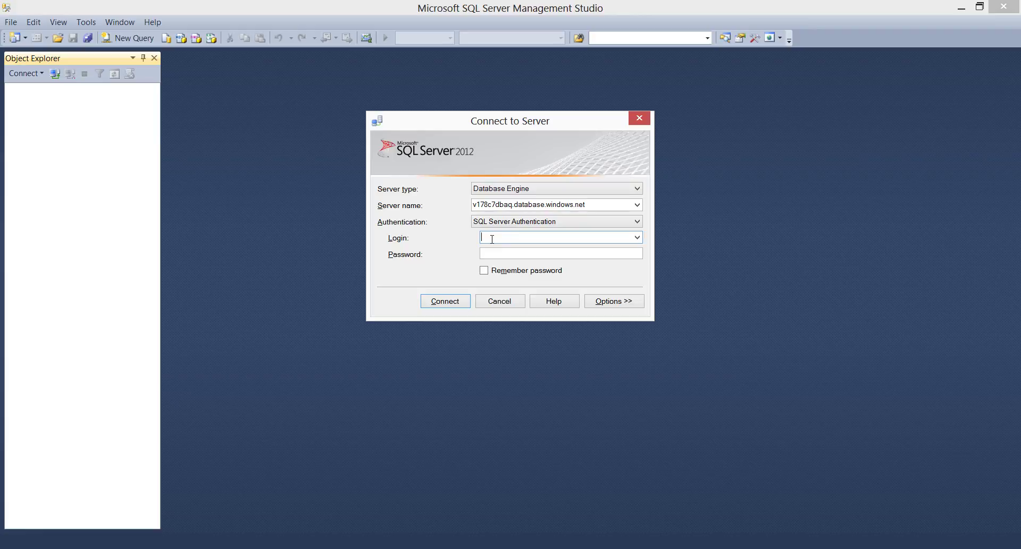
pyautogui.write('Dhiraj')
pyautogui.click(501, 254)
pyautogui.write('********')
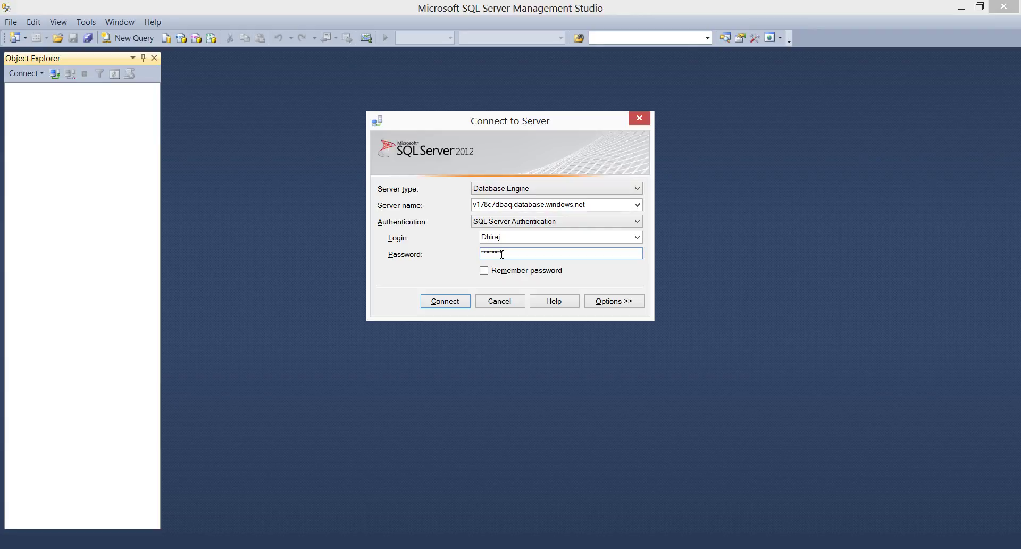
# Step: Try to connect to the server with the entered credentials, and dismiss the connection error
pyautogui.click(482, 238)
pyautogui.click(452, 306)
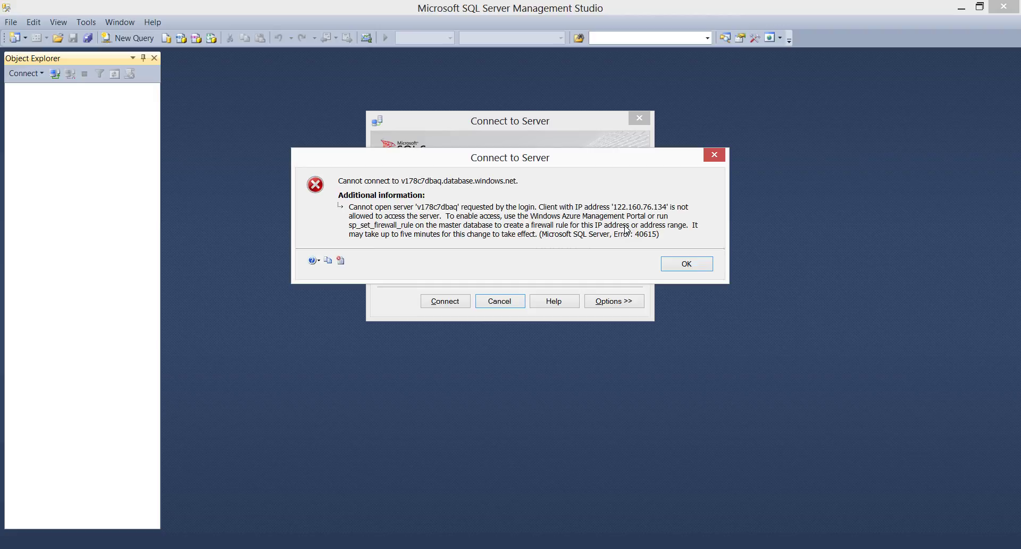
pyautogui.click(684, 264)
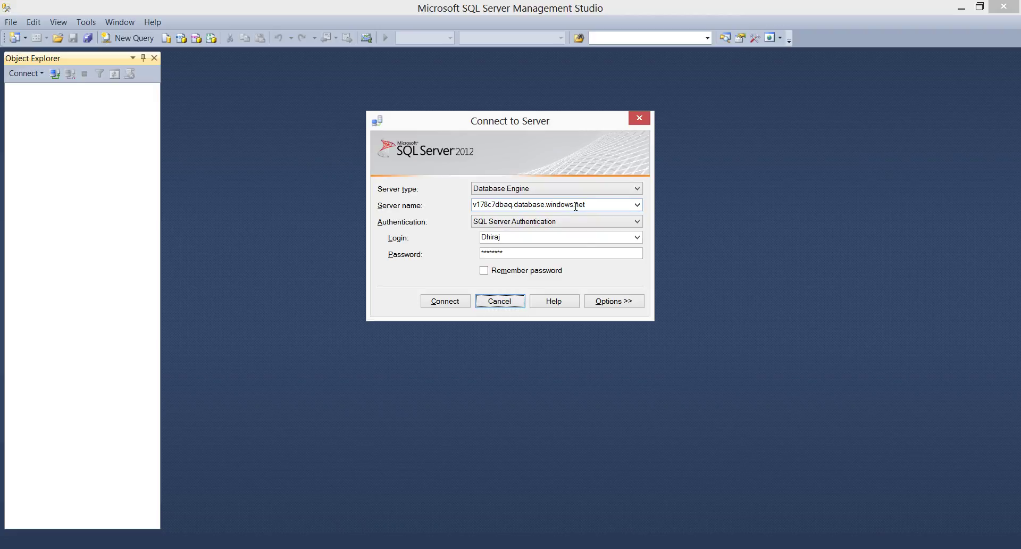
# Step: Switch to the Azure portal in the browser and open the allowed IP addresses management from the Blueyonders database dashboard
pyautogui.hotkey('alt', 'Tab')
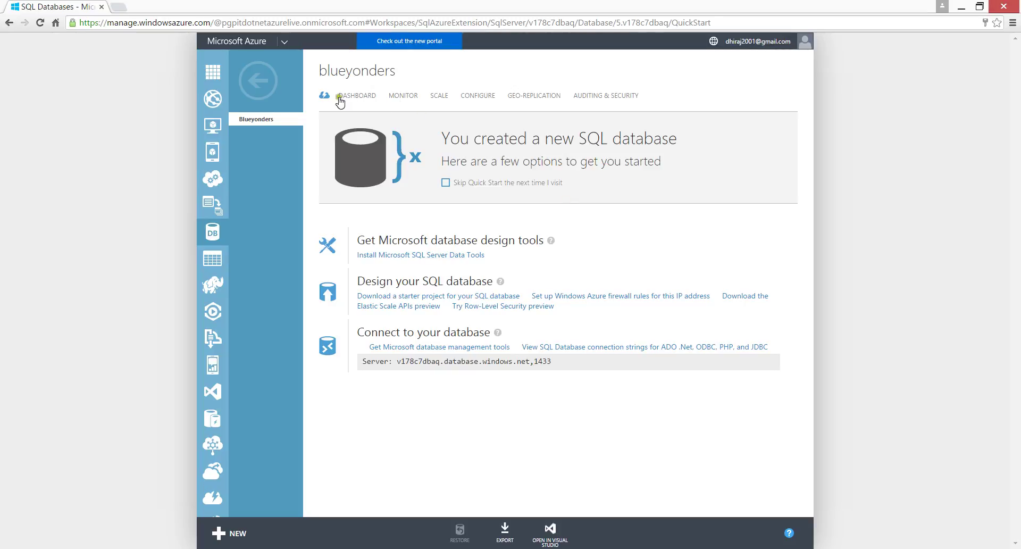
pyautogui.click(362, 97)
pyautogui.click(359, 98)
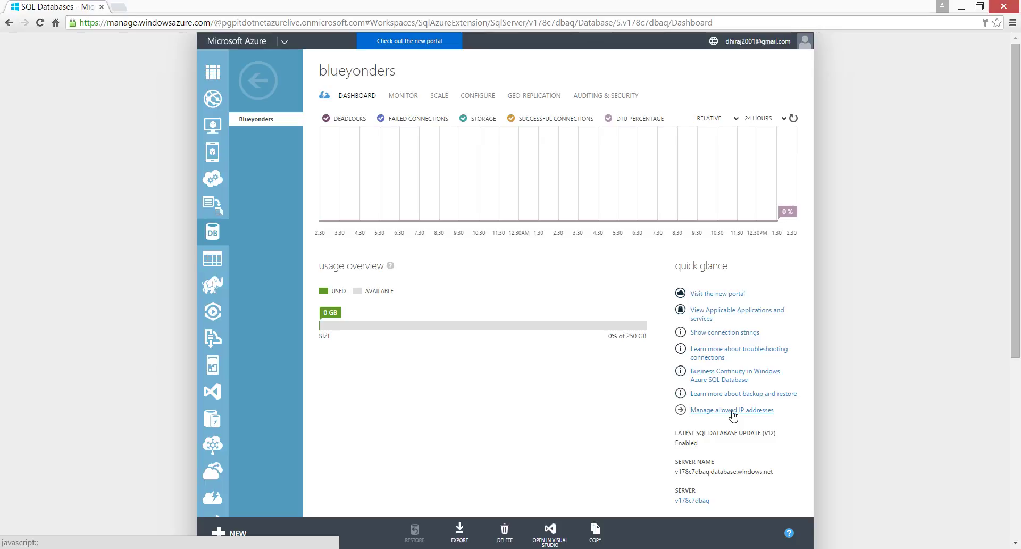
pyautogui.click(724, 412)
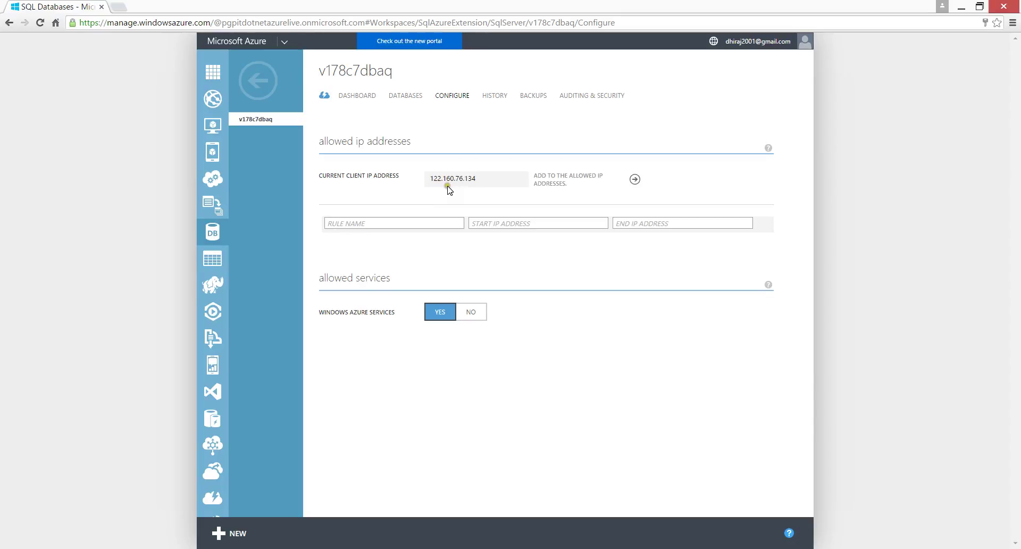
# Step: Add an allowed IP address rule named Rule1 covering 0.0.0.0 to 255.255.255.255, and save the server configuration
pyautogui.click(633, 181)
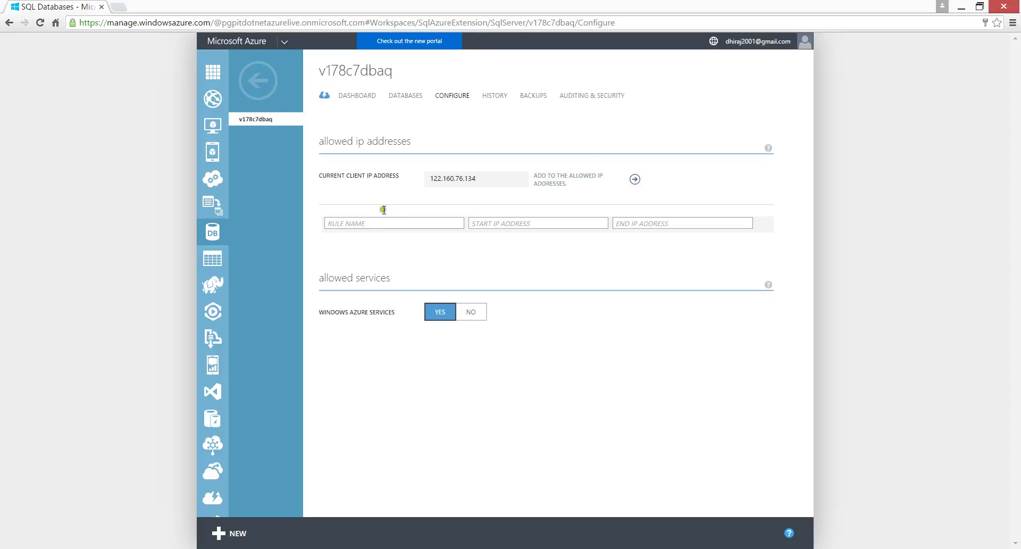
pyautogui.click(363, 223)
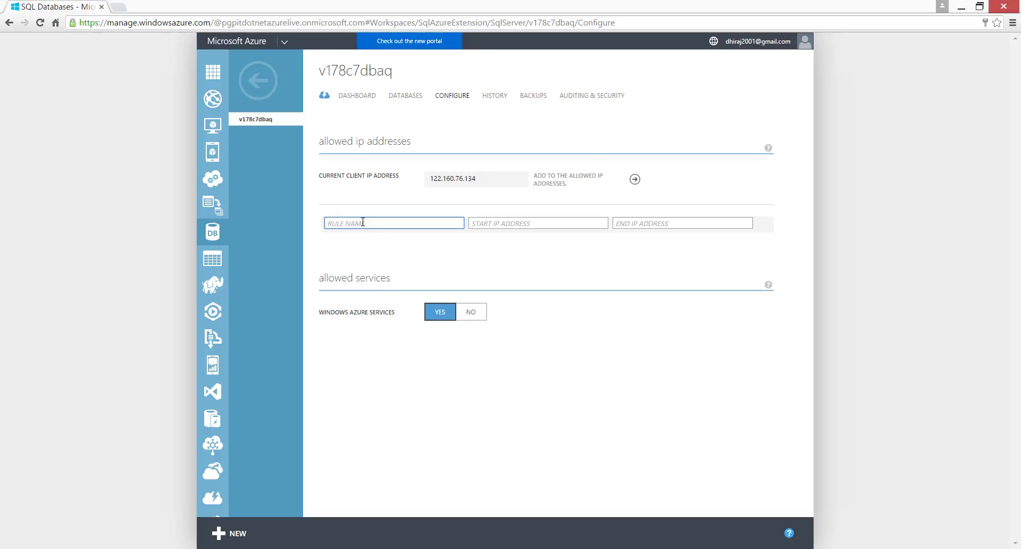
pyautogui.write('Rule1')
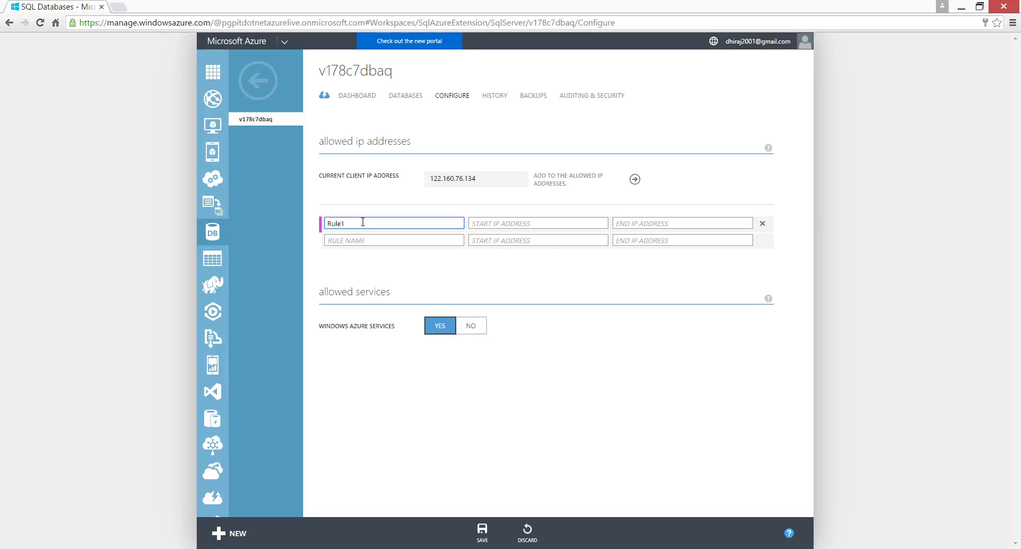
pyautogui.click(498, 225)
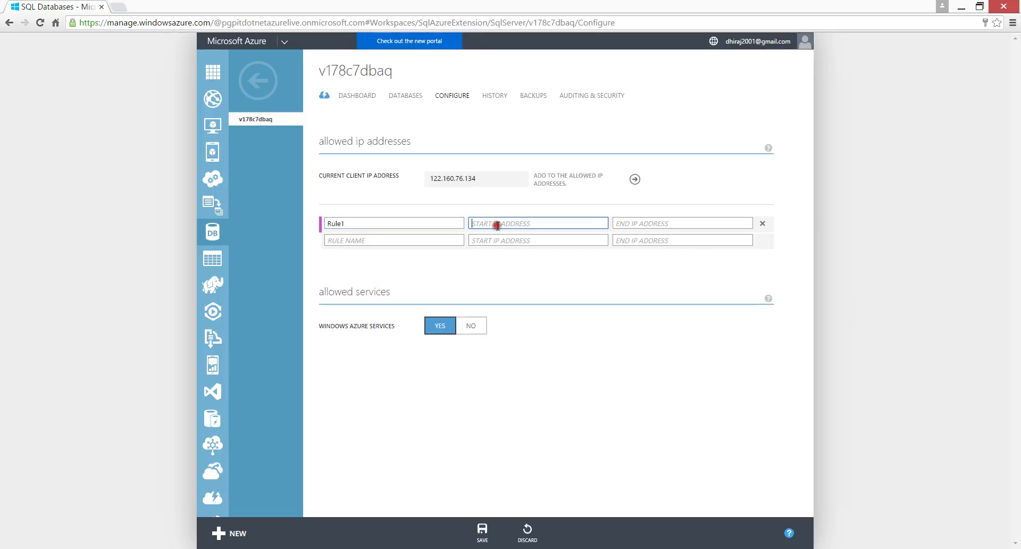
pyautogui.write('0.0.0.0')
pyautogui.press('Tab')
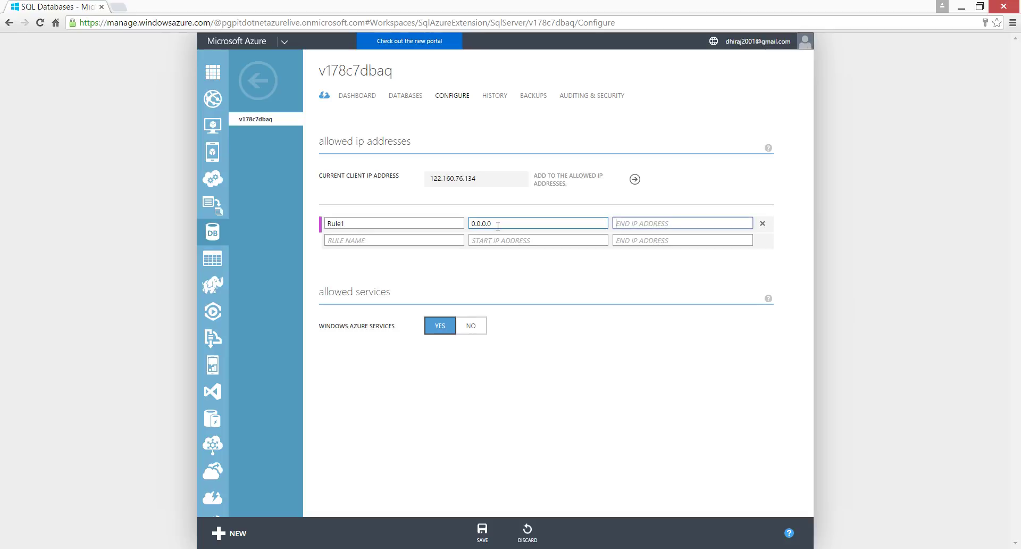
pyautogui.write('255.255.255.255')
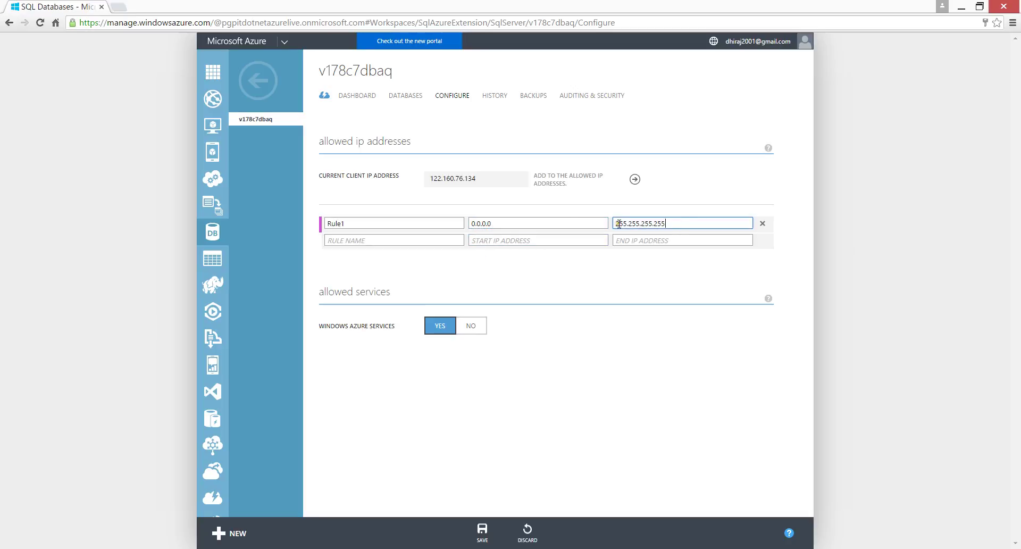
pyautogui.click(652, 217)
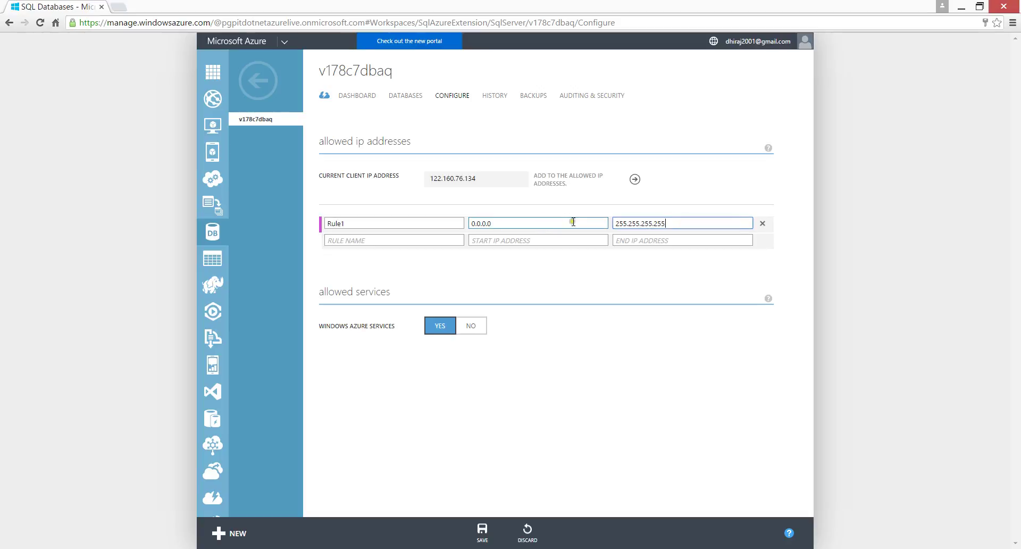
pyautogui.click(483, 533)
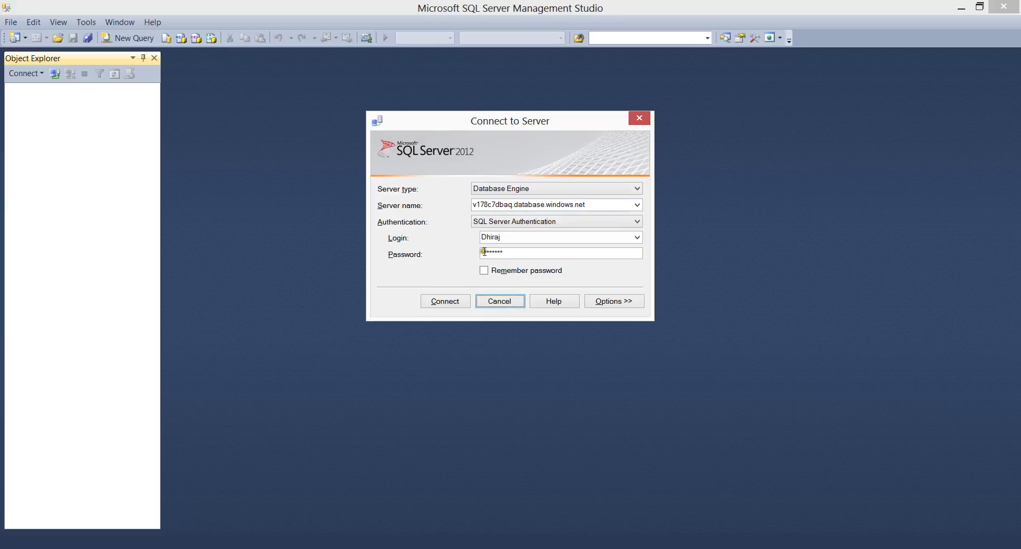
# Step: Switch to SQL Server Management Studio, connect to the server, and expand its databases and the Blueyonders database in a widened Object Explorer
pyautogui.click(446, 302)
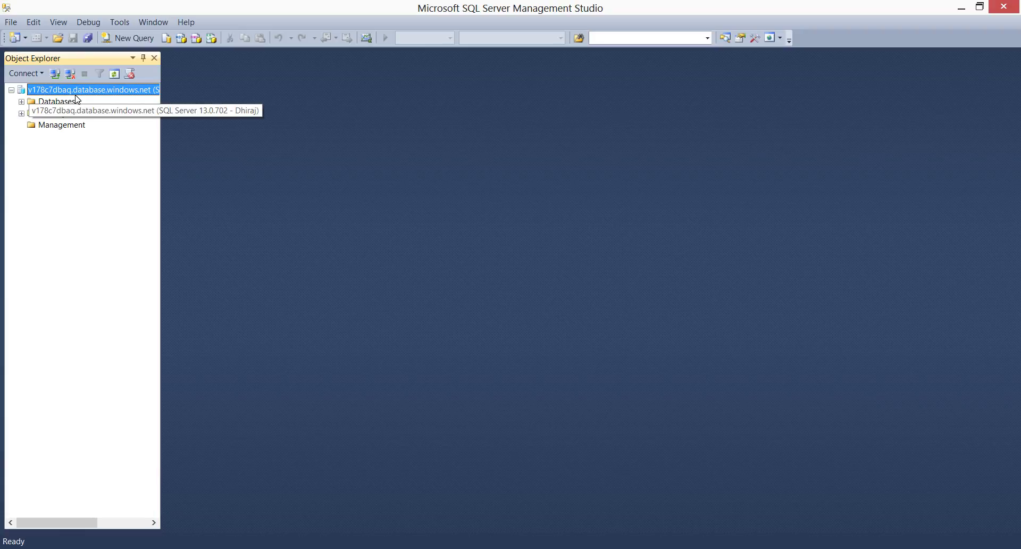
pyautogui.moveTo(161, 179); pyautogui.dragTo(231, 187)
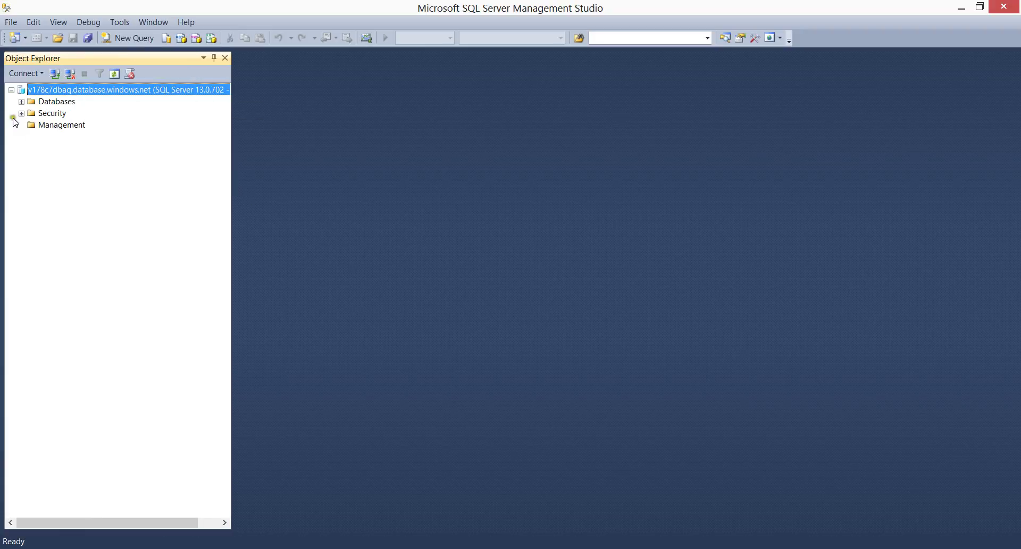
pyautogui.click(21, 102)
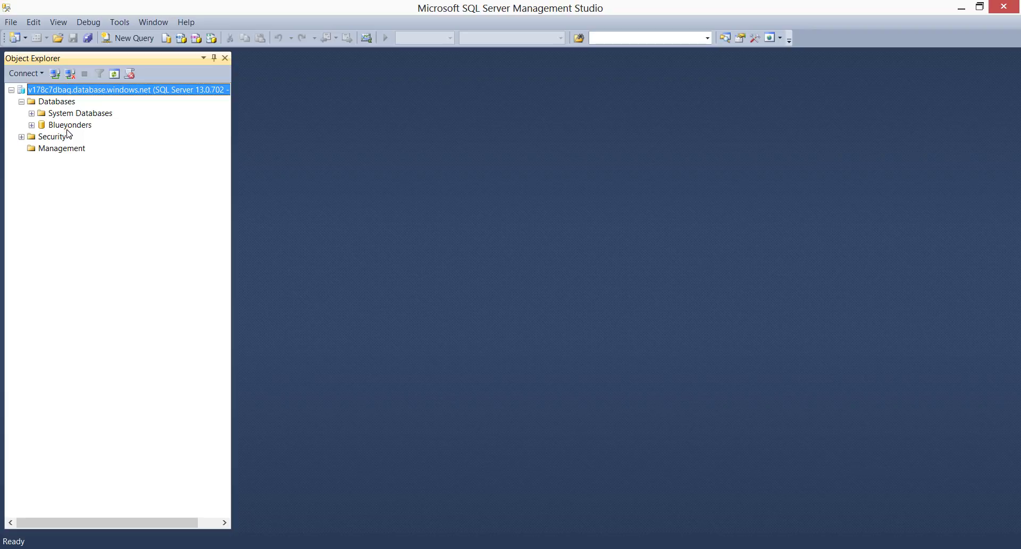
pyautogui.click(31, 125)
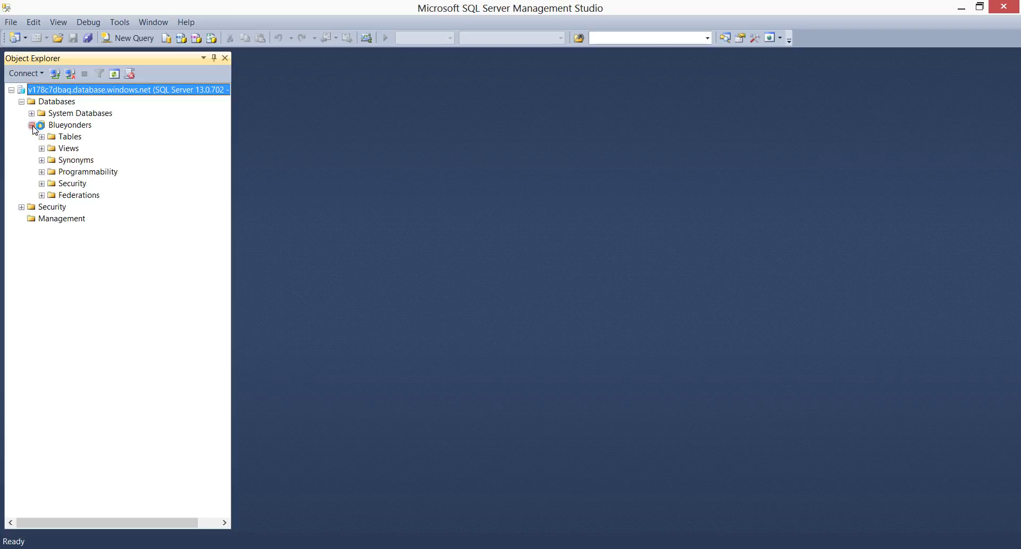
# Step: Open a new query on the Blueyonders database and write "Create table Students" as its first line
pyautogui.click(61, 125)
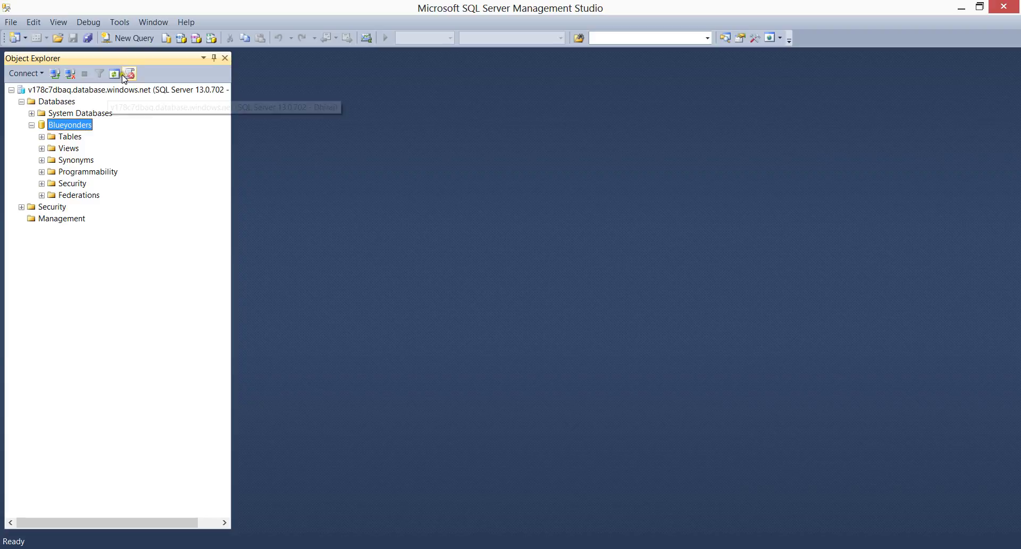
pyautogui.click(123, 38)
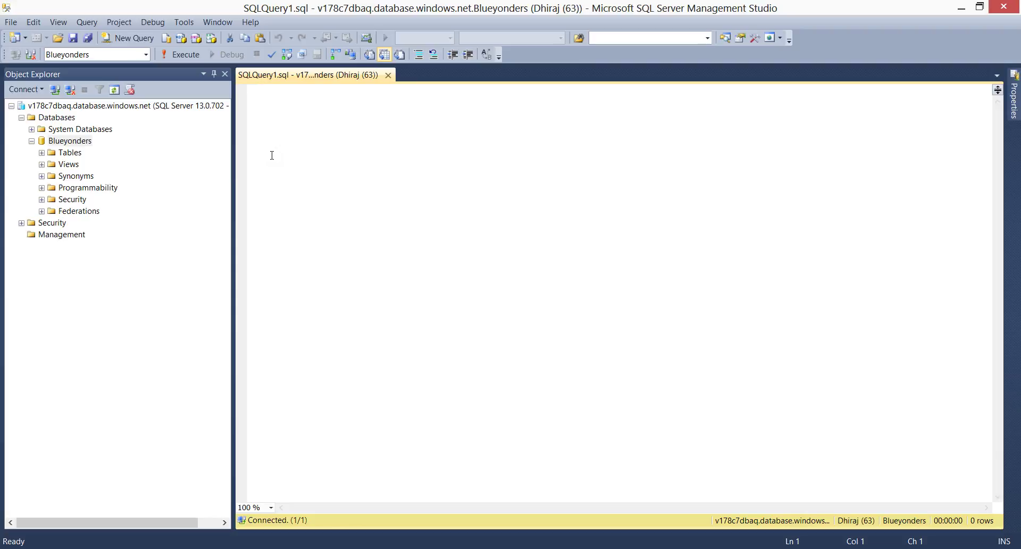
pyautogui.write('Create tabke')
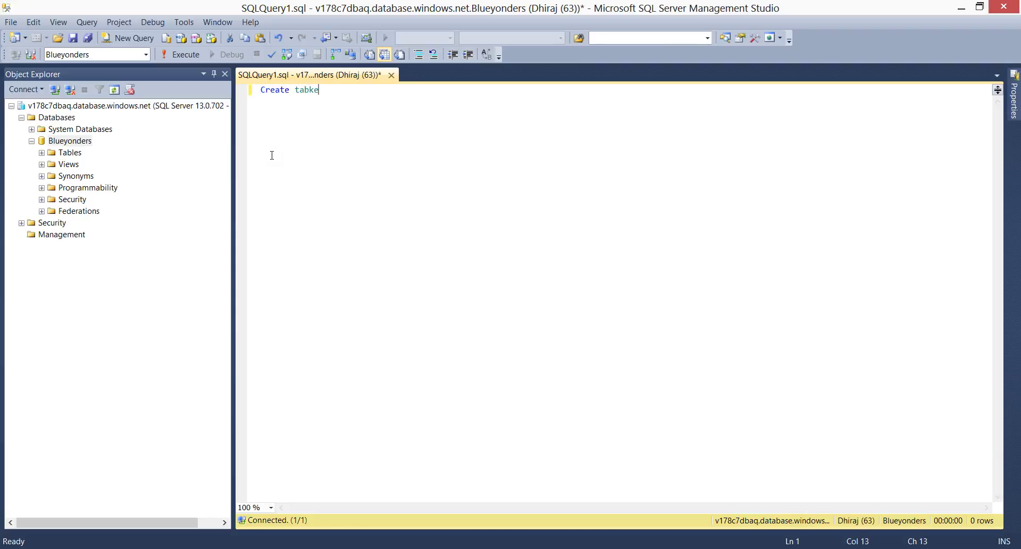
pyautogui.press('BackSpace')
pyautogui.press('BackSpace')
pyautogui.write('le Students')
pyautogui.press('Return')
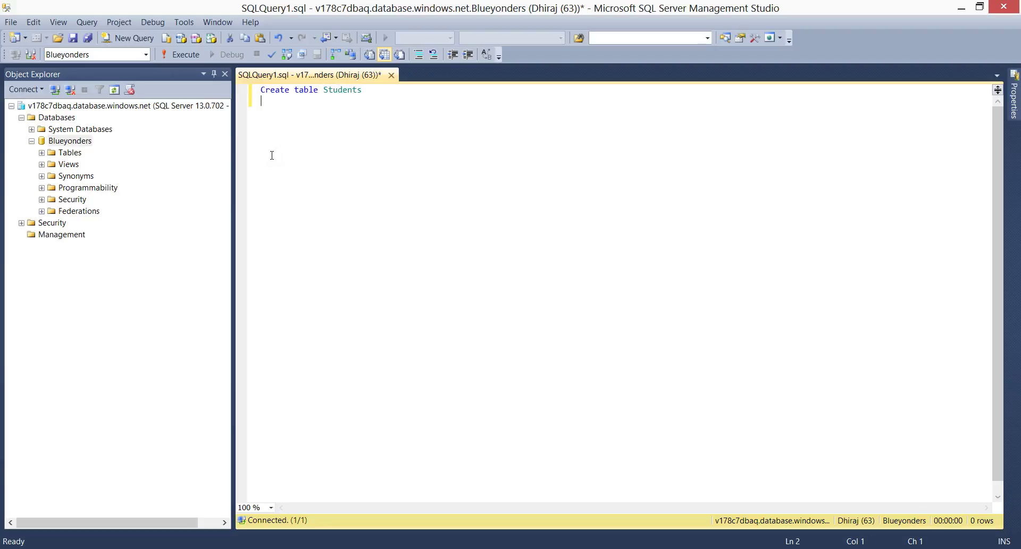
# Step: Define the table's columns in parentheses: RollNo int primary key, Name varchar(20), and Marks int
pyautogui.write('(')
pyautogui.press('Return')
pyautogui.write(')')
pyautogui.press('Up')
pyautogui.press('Return')
pyautogui.write('RollNo in')
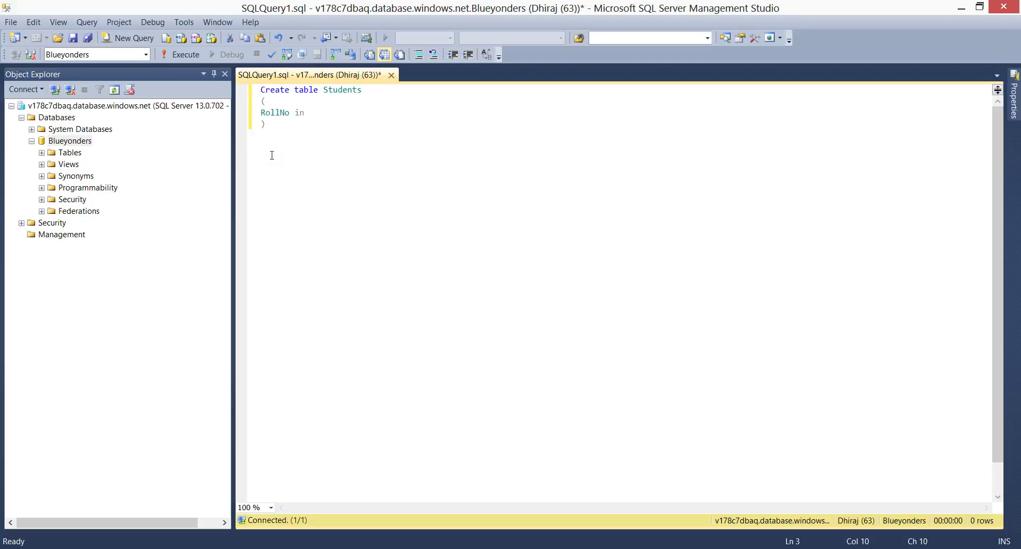
pyautogui.write('t primary key,')
pyautogui.press('Return')
pyautogui.write('Name')
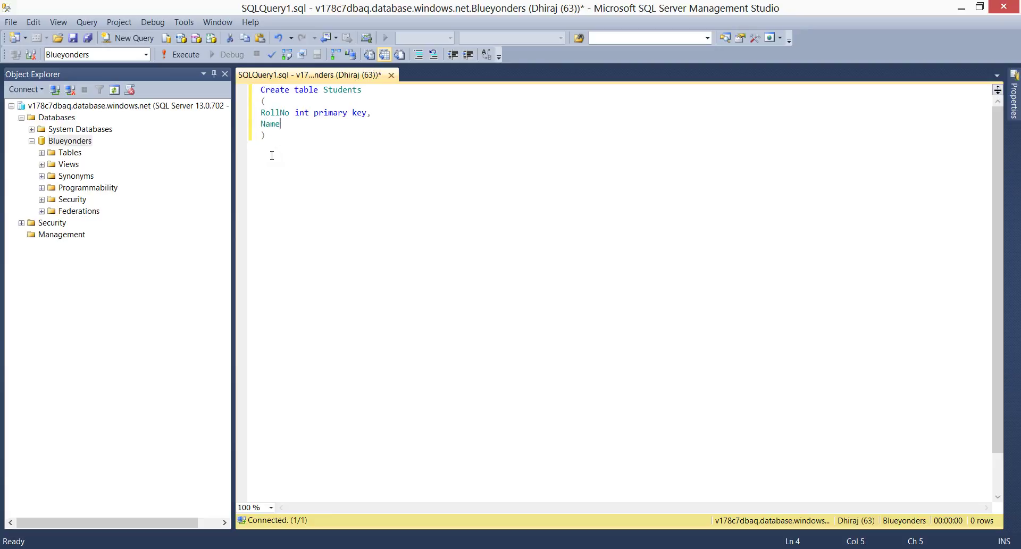
pyautogui.write(' varchar(20),')
pyautogui.press('Return')
pyautogui.write('Marks')
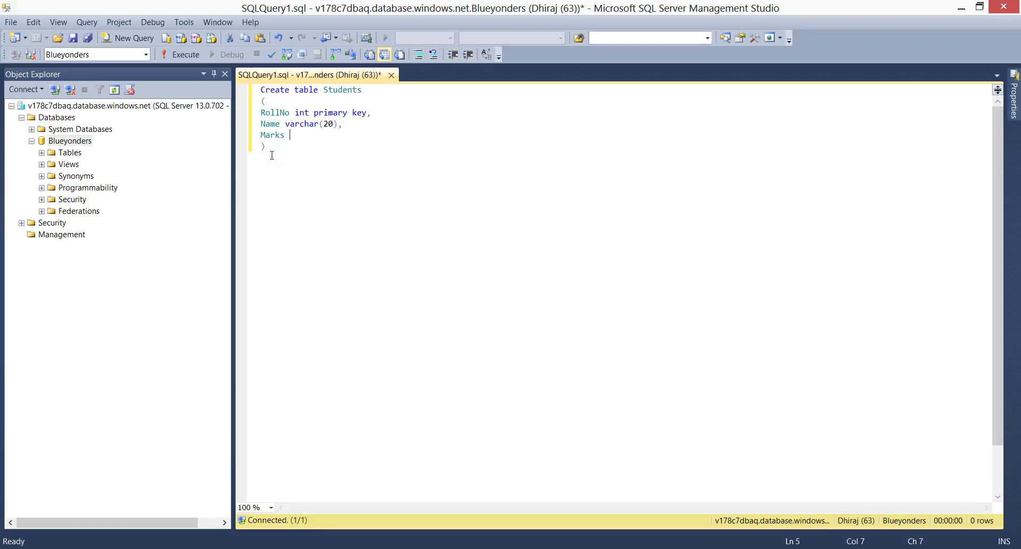
pyautogui.write(' int')
# Step: Select the whole Create table statement and execute it
pyautogui.hotkey('shift', 'Up')
pyautogui.hotkey('shift', 'Up')
pyautogui.hotkey('shift', 'Up')
pyautogui.hotkey('shift', 'Up')
pyautogui.hotkey('shift', 'Up')
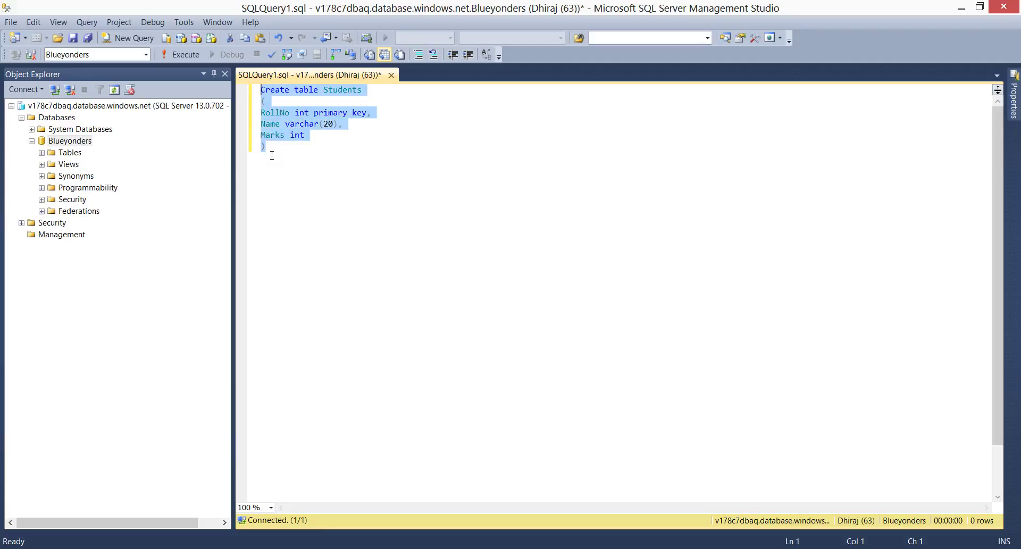
pyautogui.press('F5')
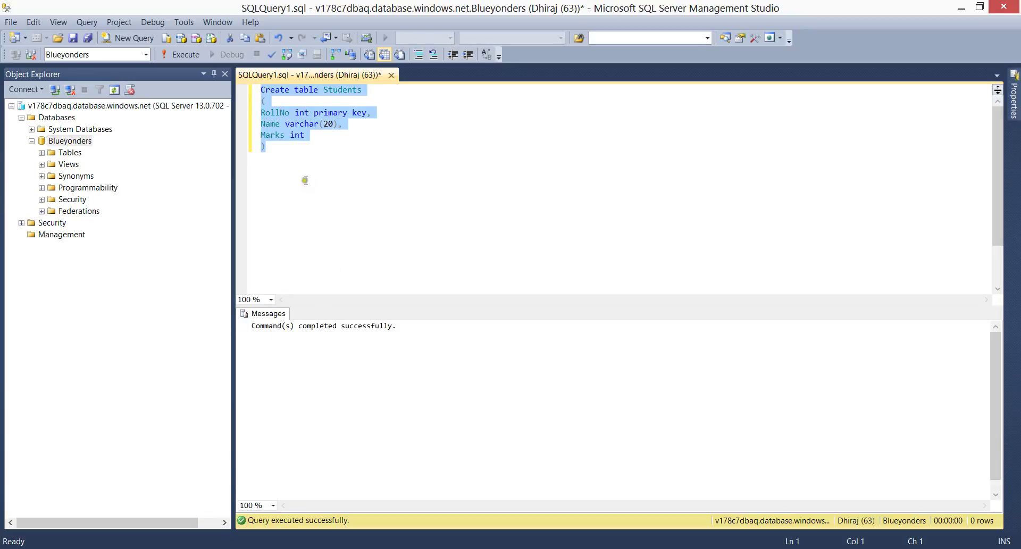
# Step: Add the query "Select * from Students" below the table definition and execute only that line
pyautogui.click(321, 164)
pyautogui.press('Return')
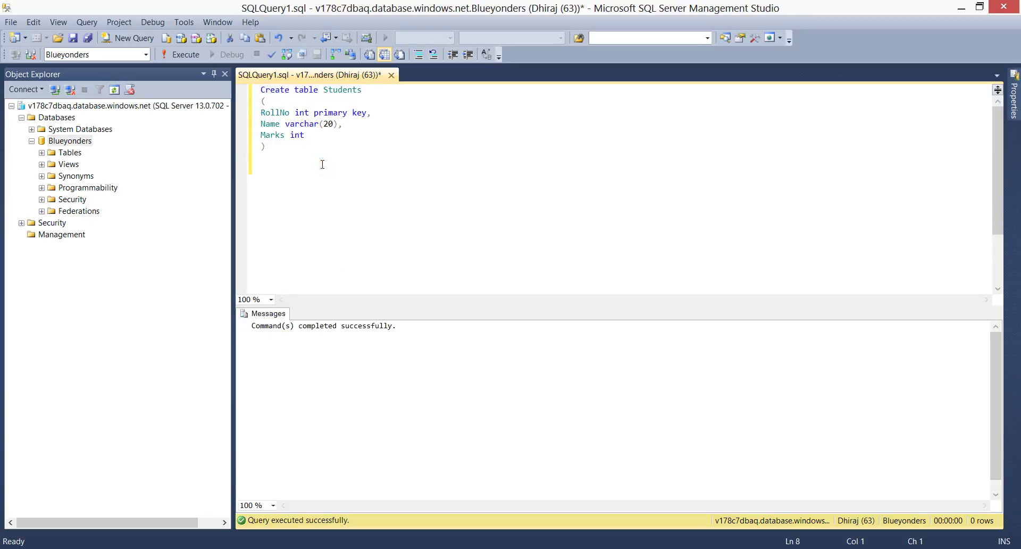
pyautogui.write('Select * from Students')
pyautogui.hotkey('shift', 'Home')
pyautogui.press('F5')
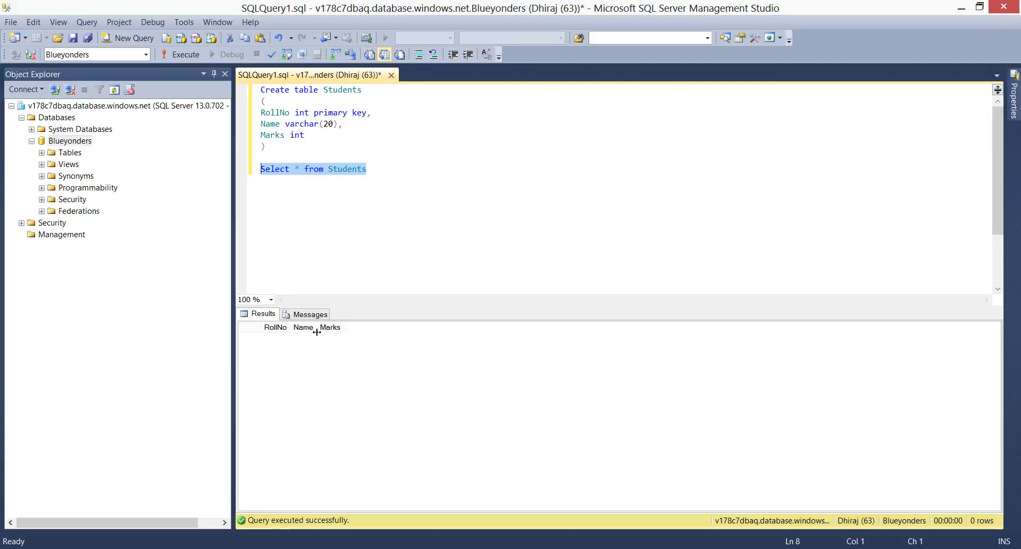
pyautogui.click(386, 164)
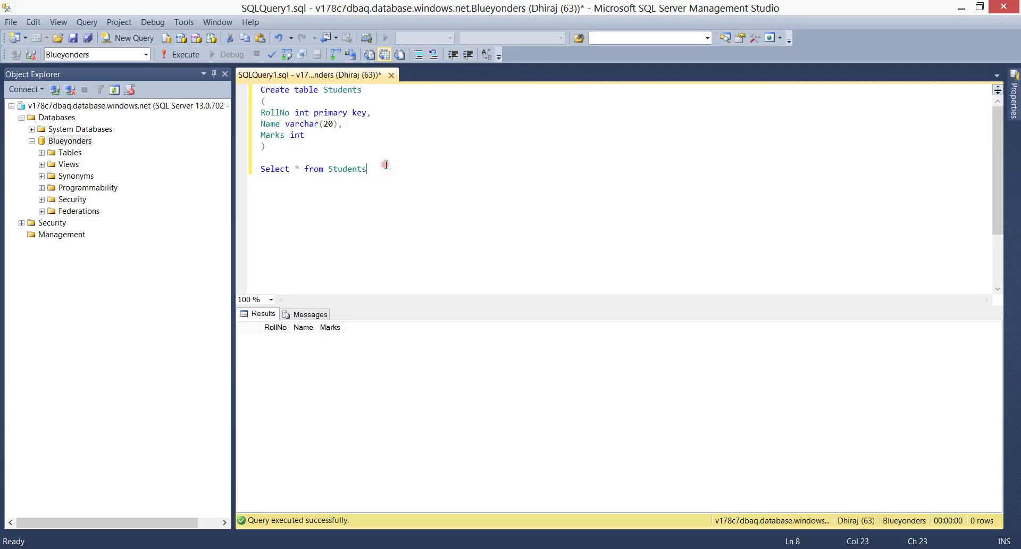